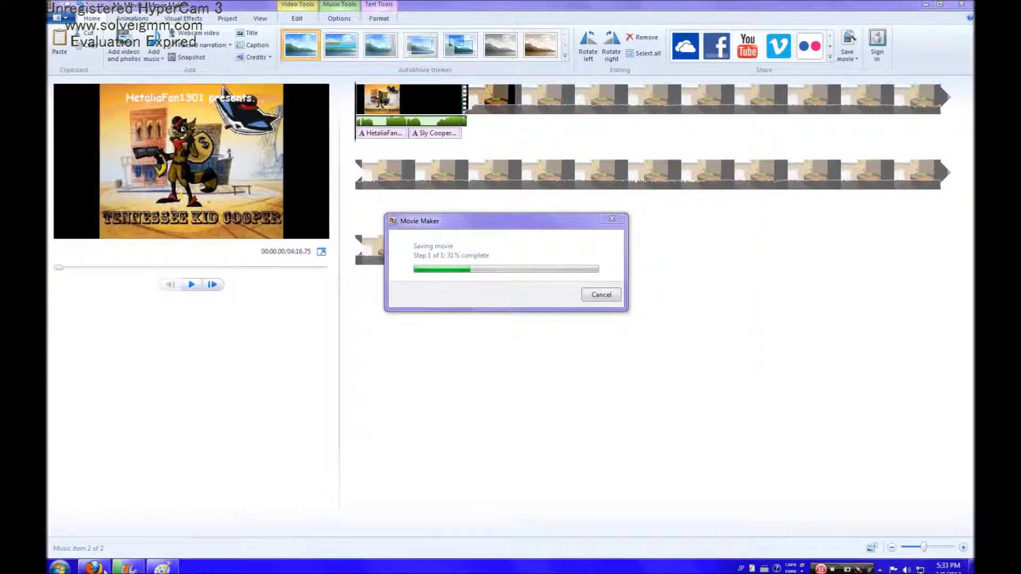
- Switch to Paint and open a blank Notepad window over the empty canvas
left_click(162, 567)
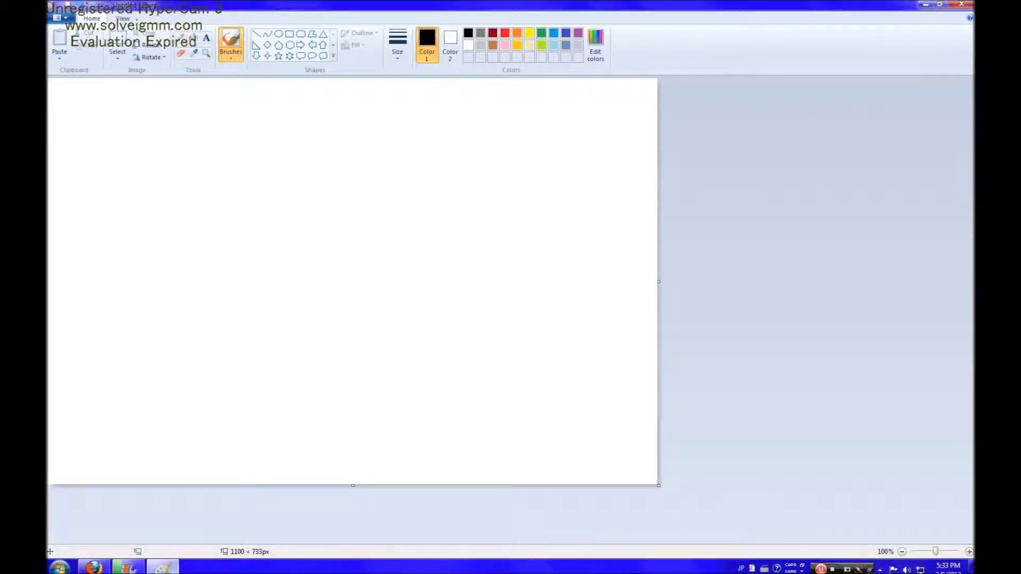
left_click(59, 567)
left_click(85, 417)
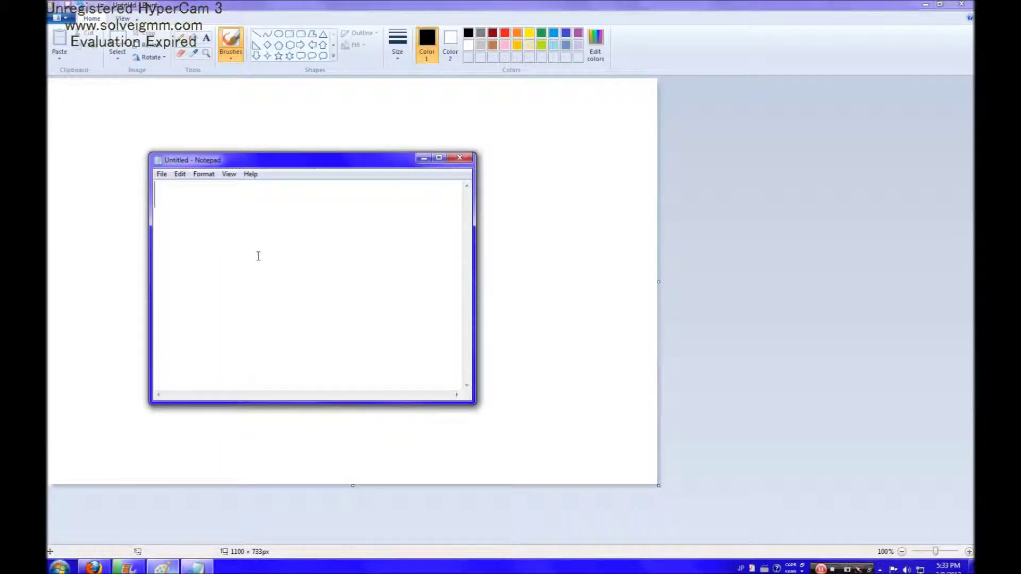
- Write "hello! this is", the channel name and "and i am going to show you how i draw sly cooper!" over five lines, and minimize Notepad
type("hello! this is")
key("Return")
type("HetaliaFan1301")
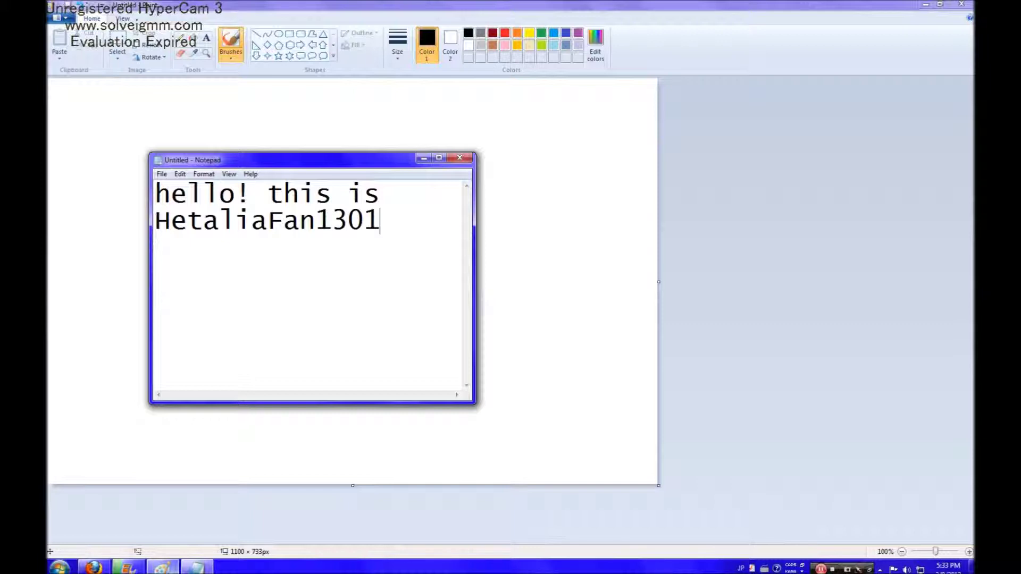
type("and ")
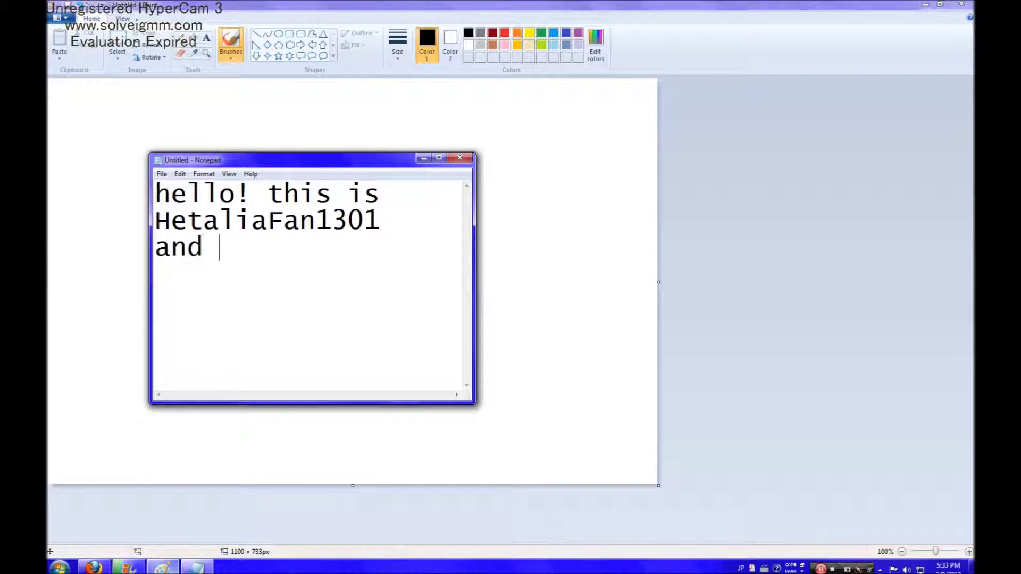
type("i am go")
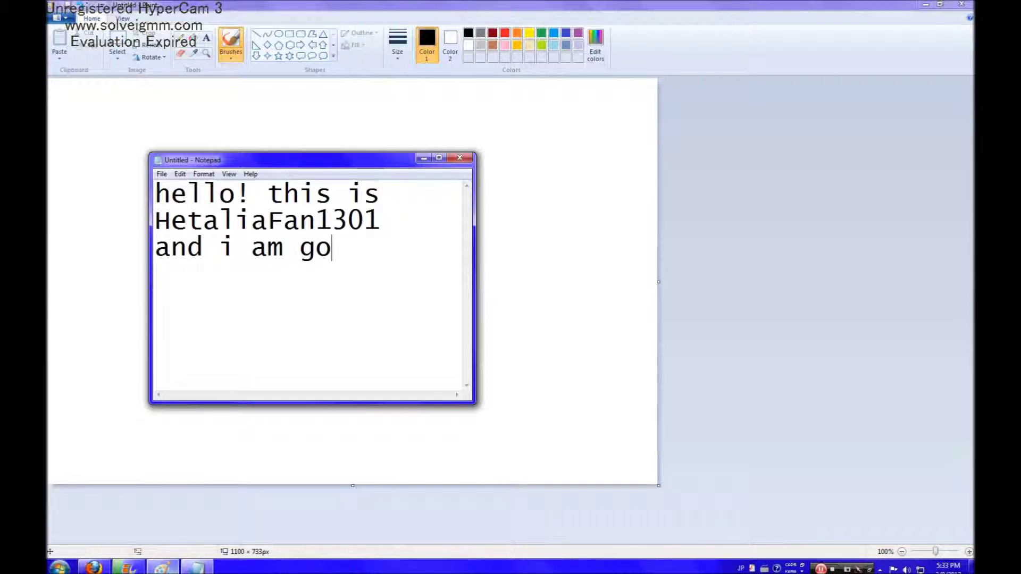
type("ing ")
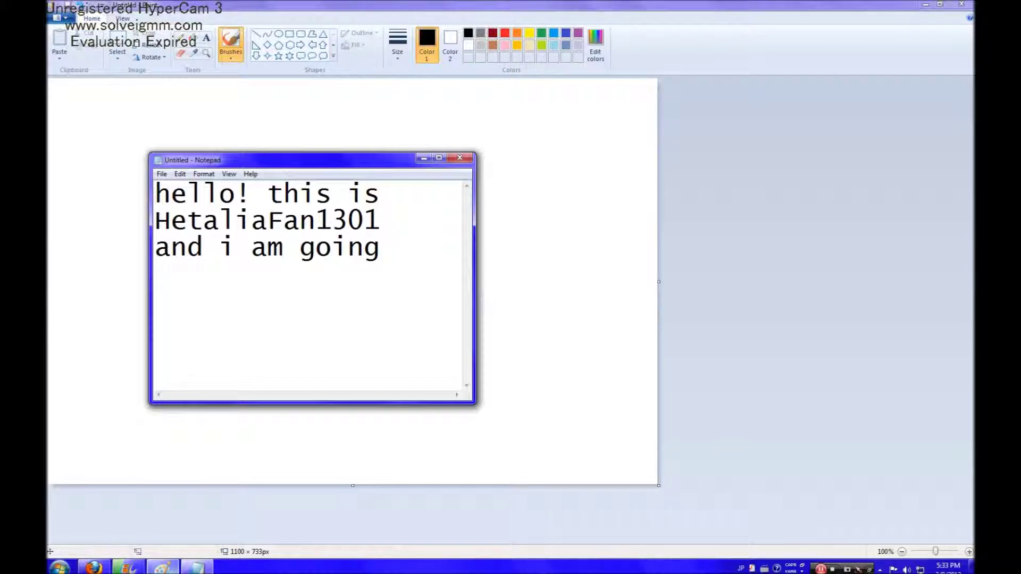
type("to show you how ")
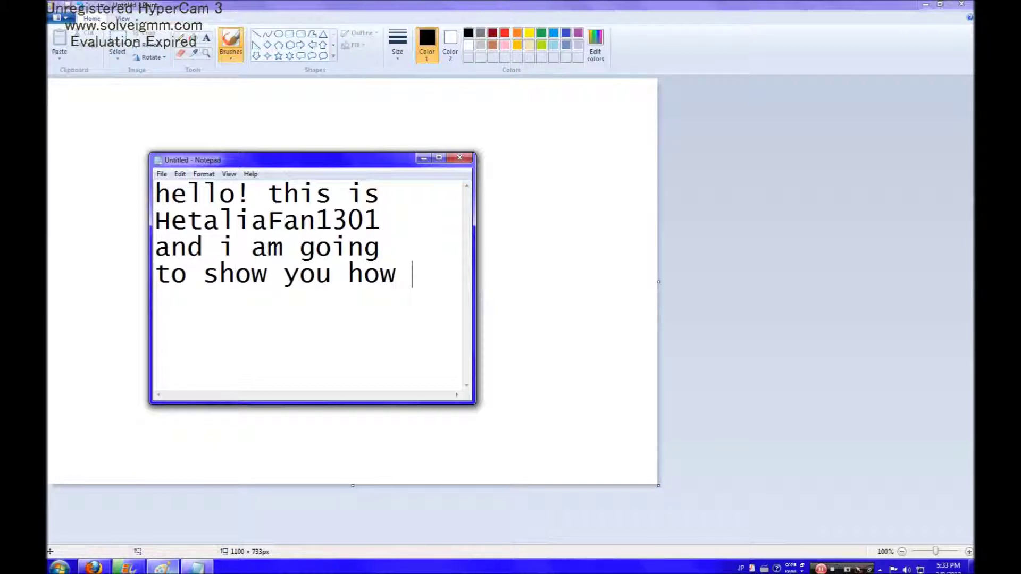
type("i")
key("Return")
type("draw sly")
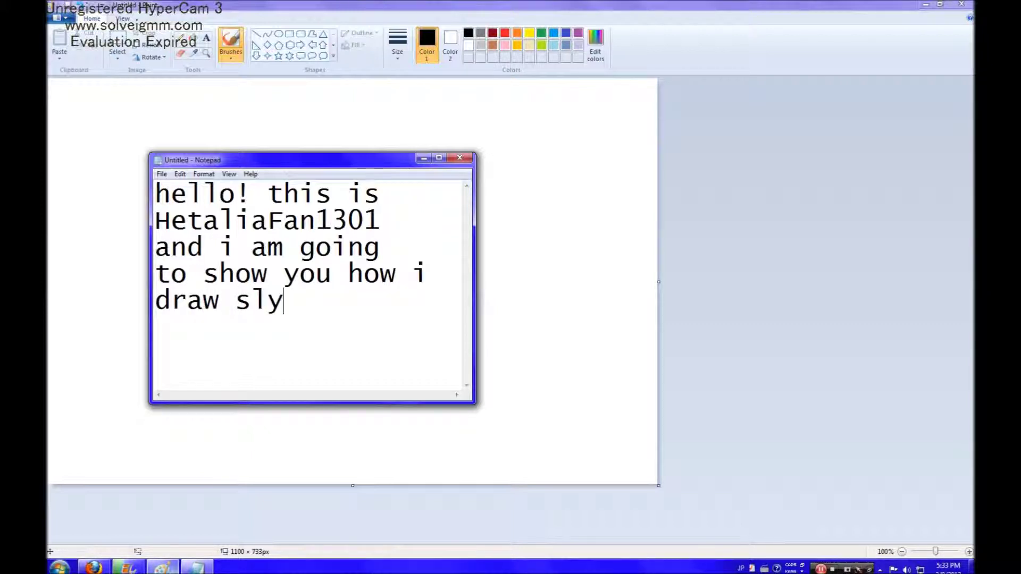
type(" cooper!")
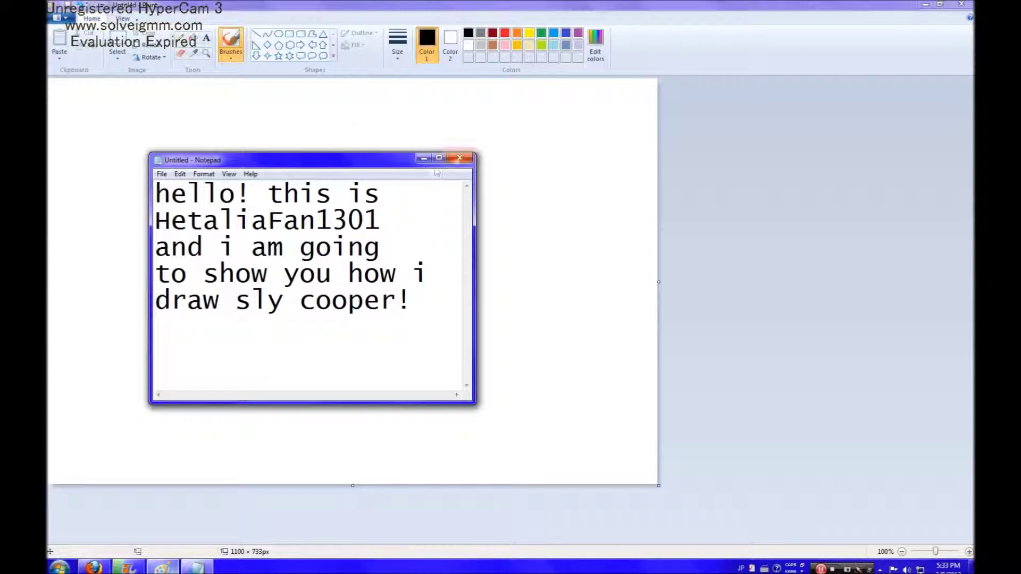
left_click(424, 158)
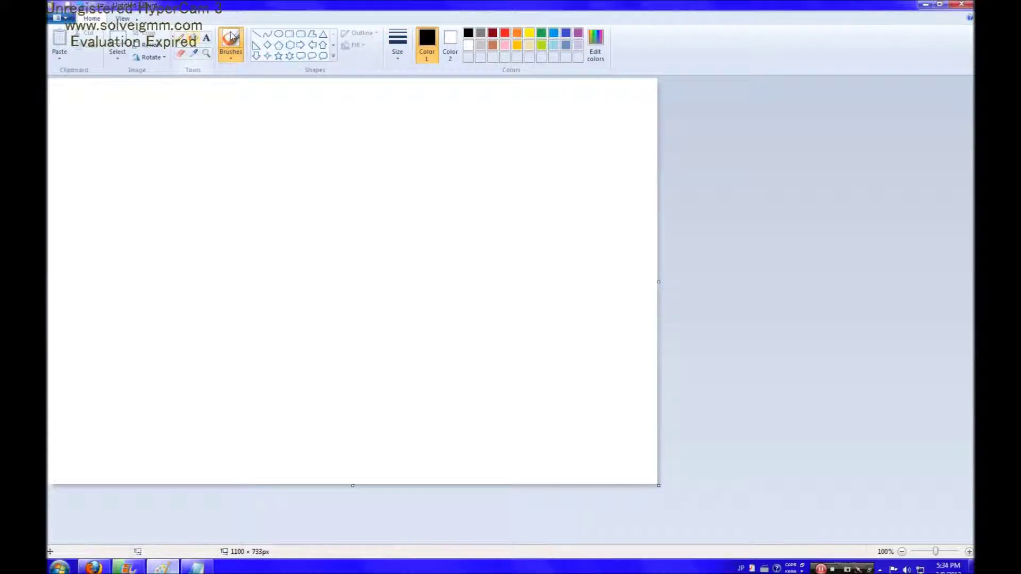
- Set the brush to the second-thinnest size and draw the neck with a pointed, folded collar near the canvas's lower edge
left_click(398, 45)
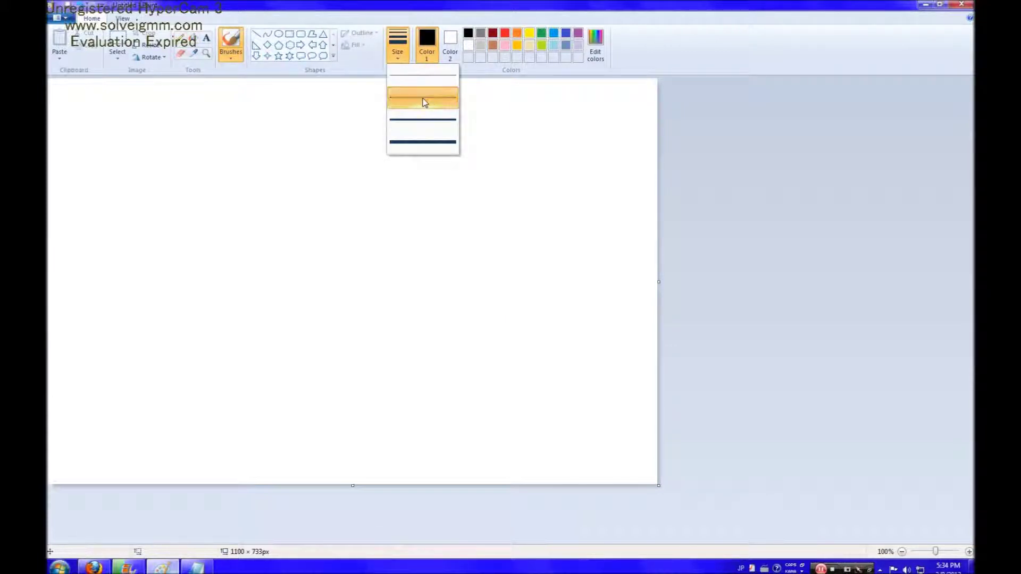
left_click(422, 99)
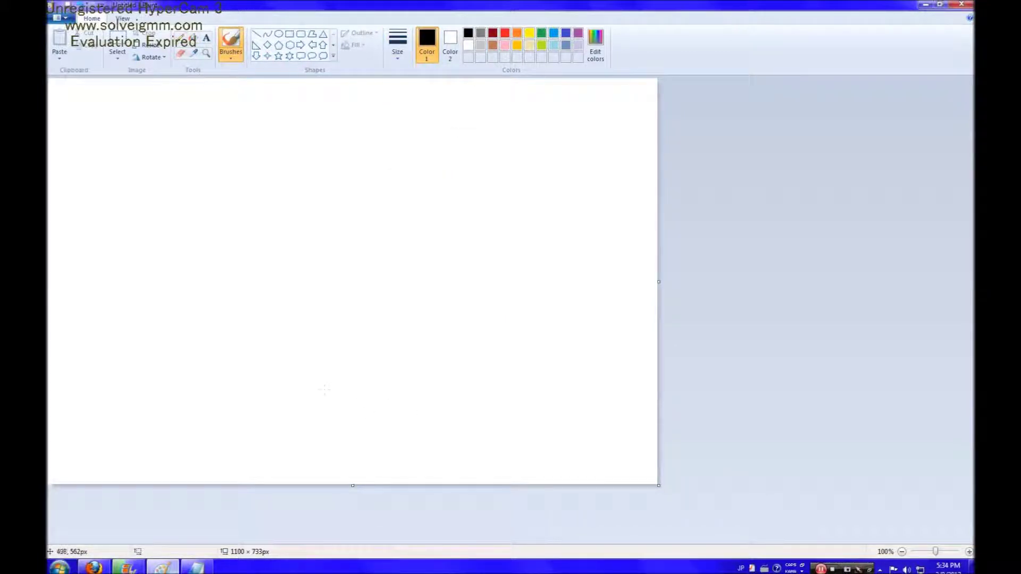
mouse_move(264, 394)
left_mouse_down()
mouse_move(267, 445)
mouse_move(255, 451)
mouse_move(268, 456)
mouse_move(249, 461)
mouse_move(301, 482)
left_mouse_up()
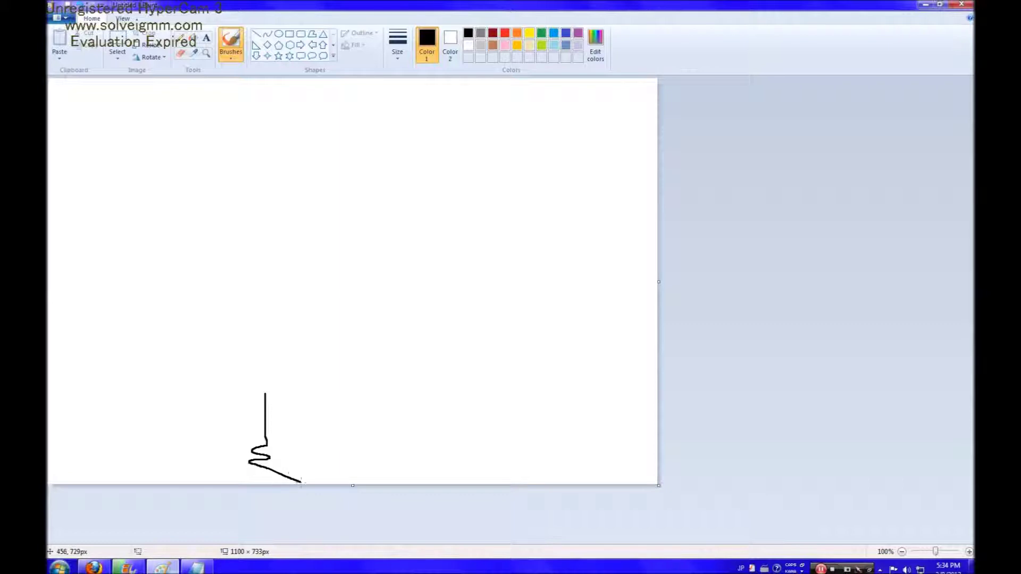
left_click(91, 6)
mouse_move(264, 407)
left_mouse_down()
mouse_move(267, 445)
mouse_move(255, 450)
mouse_move(269, 455)
mouse_move(256, 455)
mouse_move(288, 480)
mouse_move(325, 442)
mouse_move(285, 447)
left_mouse_up()
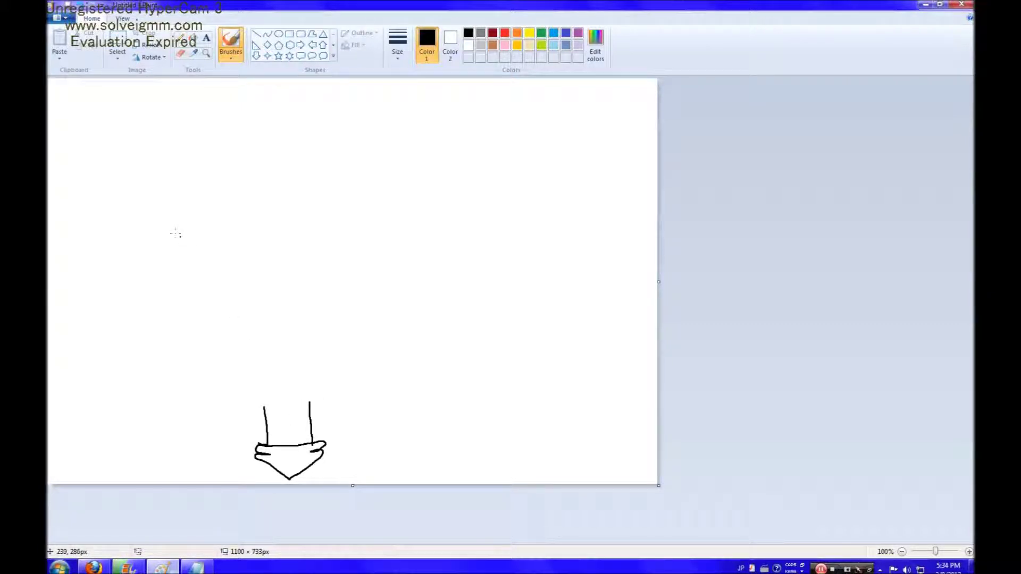
- Draw the open head outline above the neck, with two upright sides slanting in to the chin
mouse_move(176, 237)
left_mouse_down()
mouse_move(209, 372)
mouse_move(228, 399)
mouse_move(294, 410)
mouse_move(386, 321)
left_mouse_up()
key("ctrl+z")
mouse_move(167, 254)
left_mouse_down()
mouse_move(192, 364)
mouse_move(237, 393)
mouse_move(308, 410)
mouse_move(370, 326)
mouse_move(347, 218)
left_mouse_up()
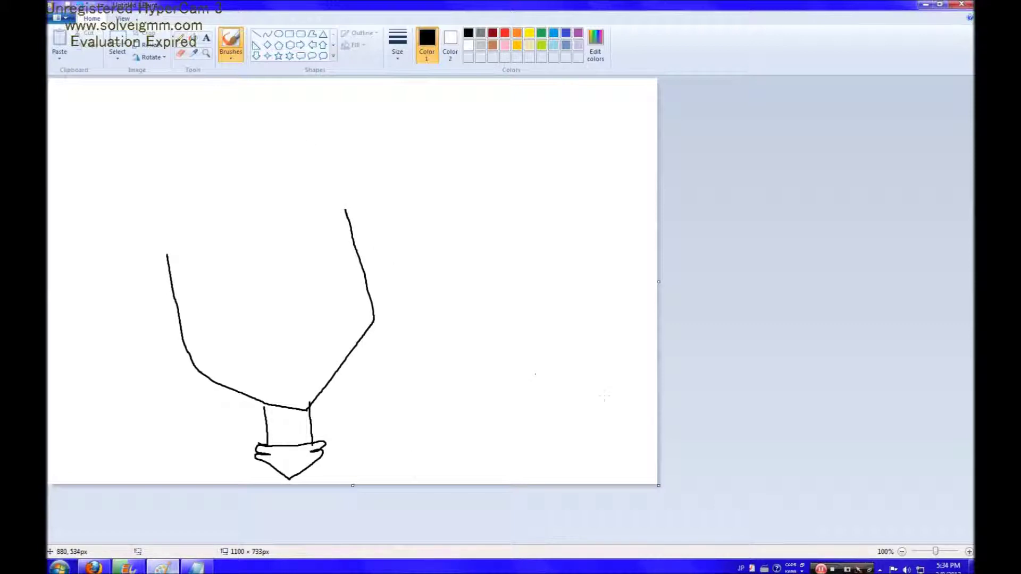
- Erase short gaps in both sides of the head outline at cheek height, switching the eraser to its largest size
left_click(180, 54)
left_click(191, 358)
left_click(368, 293)
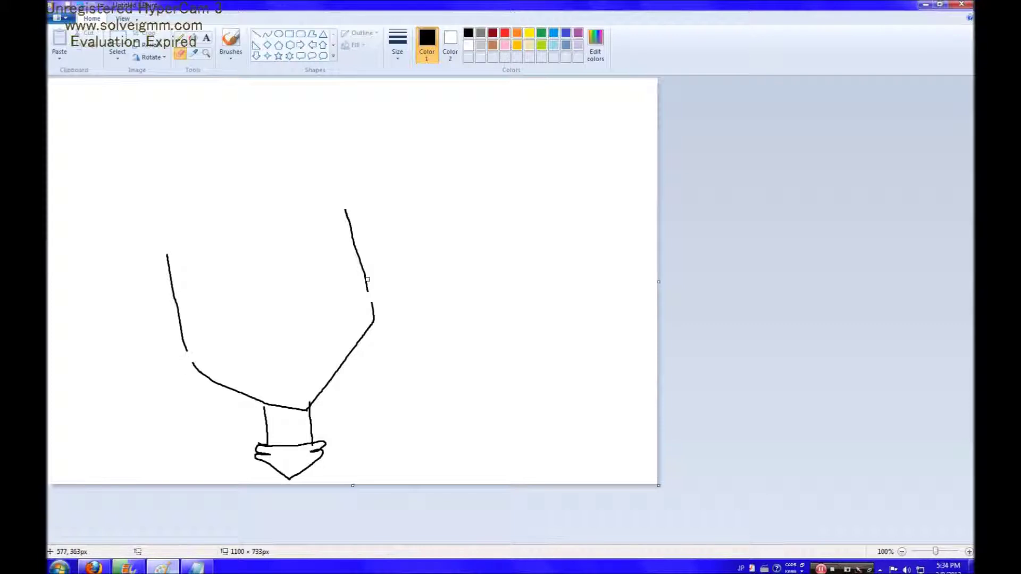
left_click(398, 46)
left_click(425, 144)
left_click(187, 346)
- Draw pointed cheek tufts at the gaps, joined by a slanted line across the face with a small diamond-shaped nose at its middle
left_click(230, 40)
mouse_move(184, 344)
left_mouse_down()
mouse_move(163, 351)
mouse_move(191, 365)
mouse_move(201, 337)
mouse_move(392, 278)
mouse_move(374, 302)
left_mouse_up()
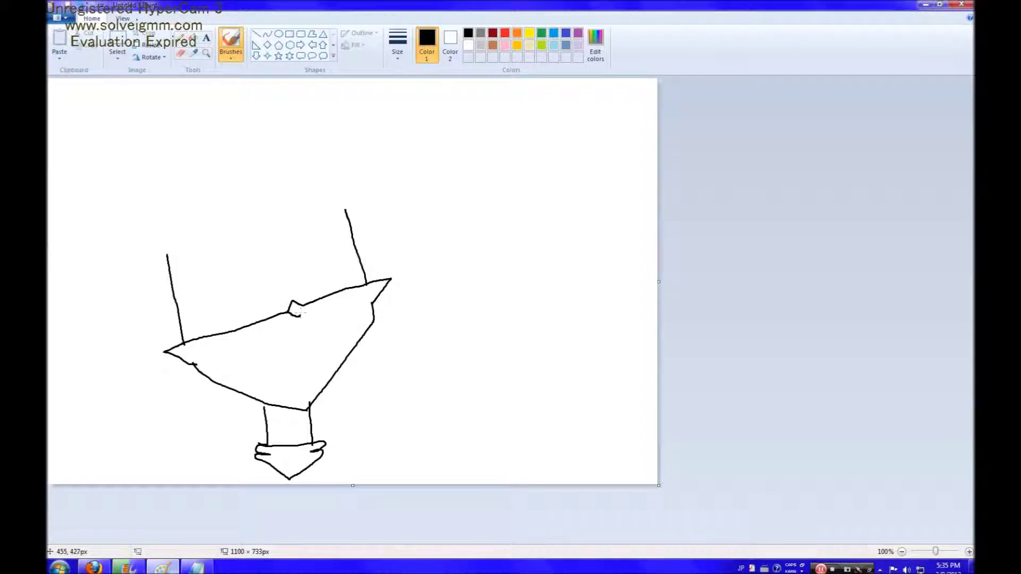
left_click_drag(297, 303, 291, 314)
- Draw the mask's stepped upper edge across the head and slanted lines from it down to the line across the face
mouse_move(196, 273)
left_mouse_down()
mouse_move(228, 262)
mouse_move(246, 273)
mouse_move(278, 268)
mouse_move(287, 244)
mouse_move(319, 232)
mouse_move(338, 250)
mouse_move(360, 248)
left_mouse_up()
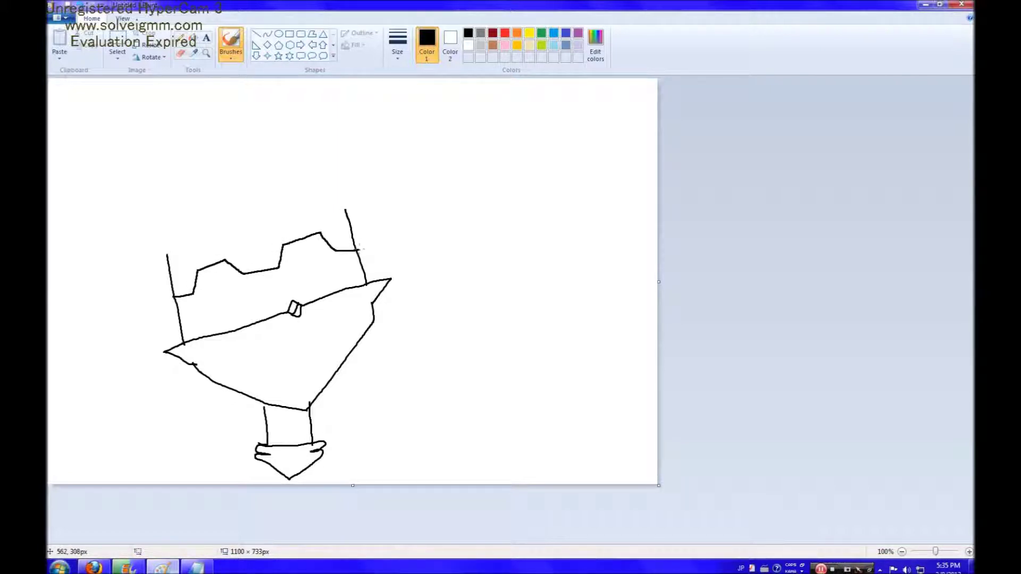
left_click_drag(282, 268, 300, 304)
left_click_drag(332, 249, 354, 290)
left_click_drag(195, 293, 219, 334)
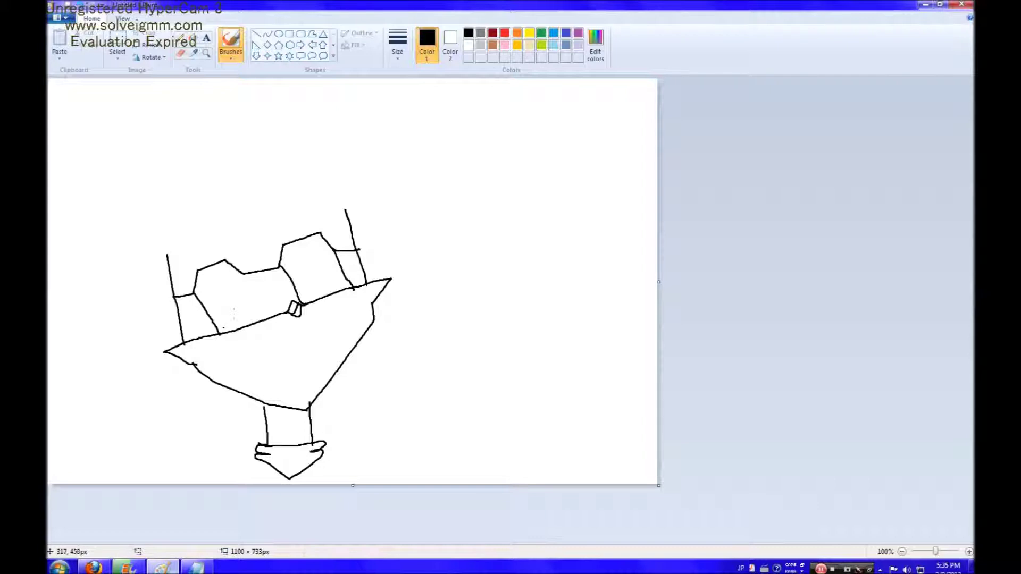
- Draw the left eye inside the mask as an oval with inner curves, bounded by a slanted line beside it
left_click_drag(241, 277, 261, 314)
mouse_move(240, 326)
left_mouse_down()
mouse_move(226, 322)
mouse_move(218, 295)
mouse_move(224, 276)
mouse_move(244, 277)
left_mouse_up()
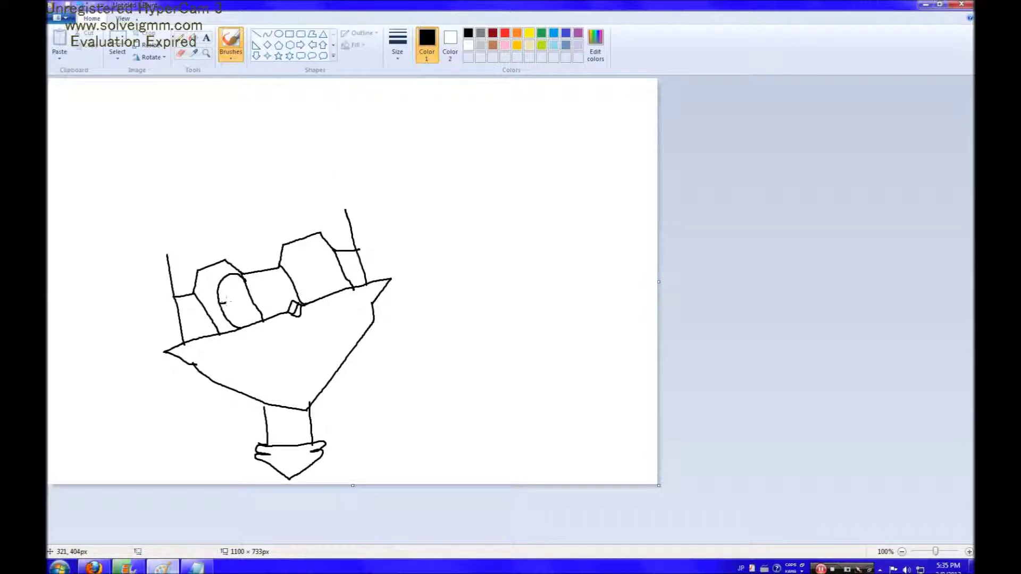
mouse_move(232, 287)
left_mouse_down()
mouse_move(250, 315)
mouse_move(234, 272)
mouse_move(228, 279)
left_mouse_up()
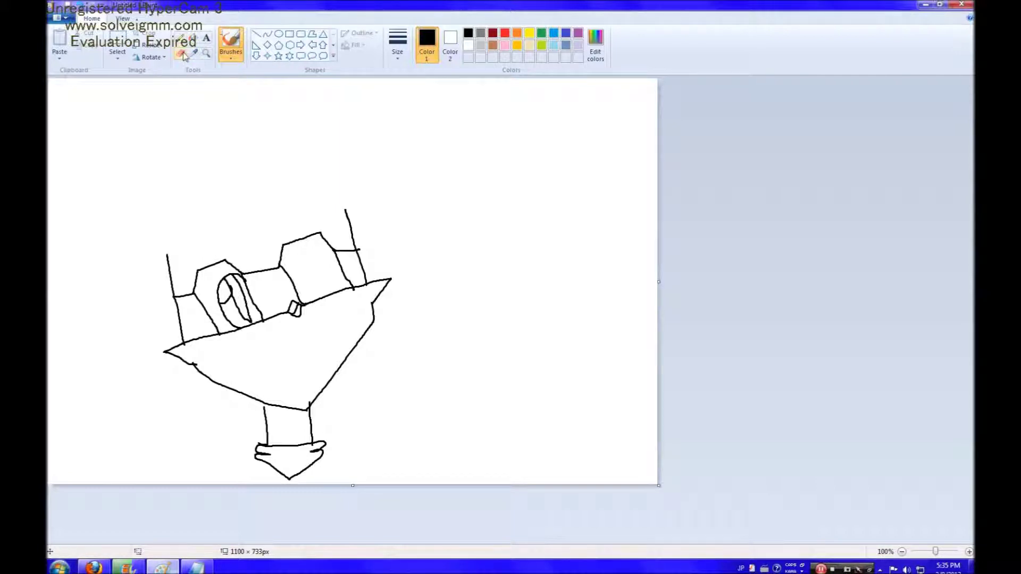
- Erase the upper ends of both head sides and draw a long, slanted cap brim across the top of the mask
left_click(180, 53)
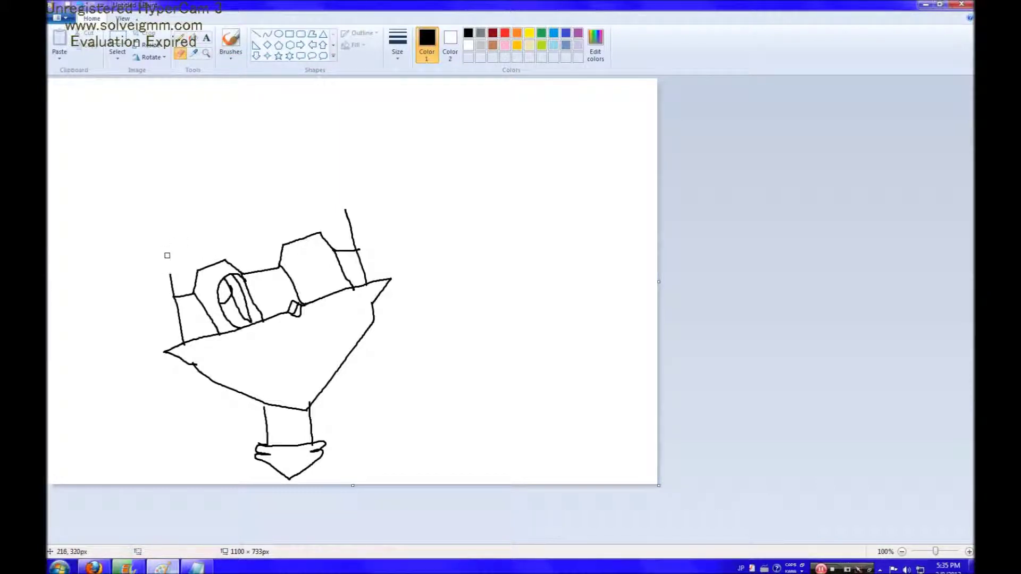
left_click_drag(343, 206, 352, 229)
left_click(231, 41)
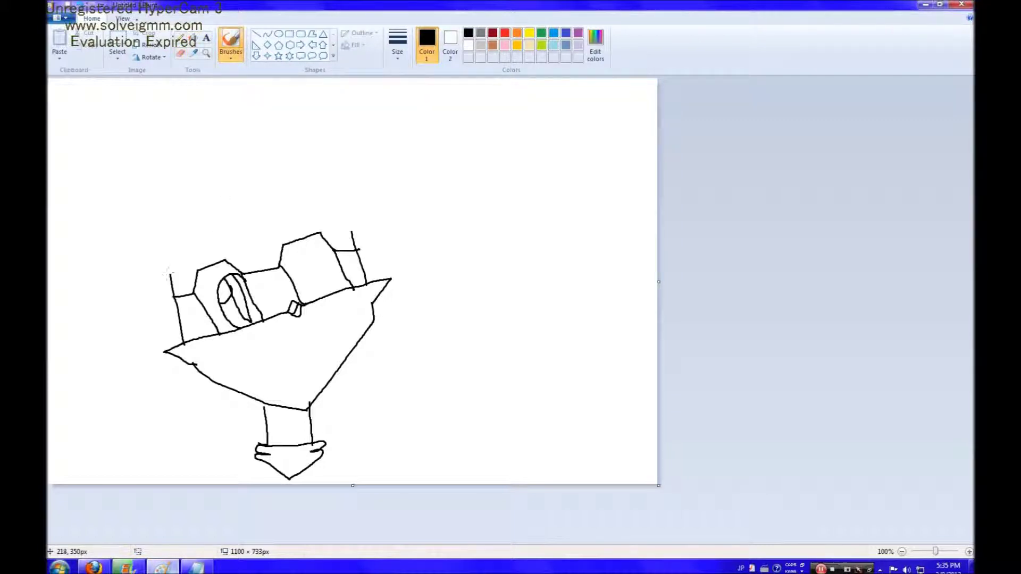
mouse_move(167, 275)
left_mouse_down()
mouse_move(365, 227)
mouse_move(343, 215)
mouse_move(289, 223)
mouse_move(165, 267)
left_mouse_up()
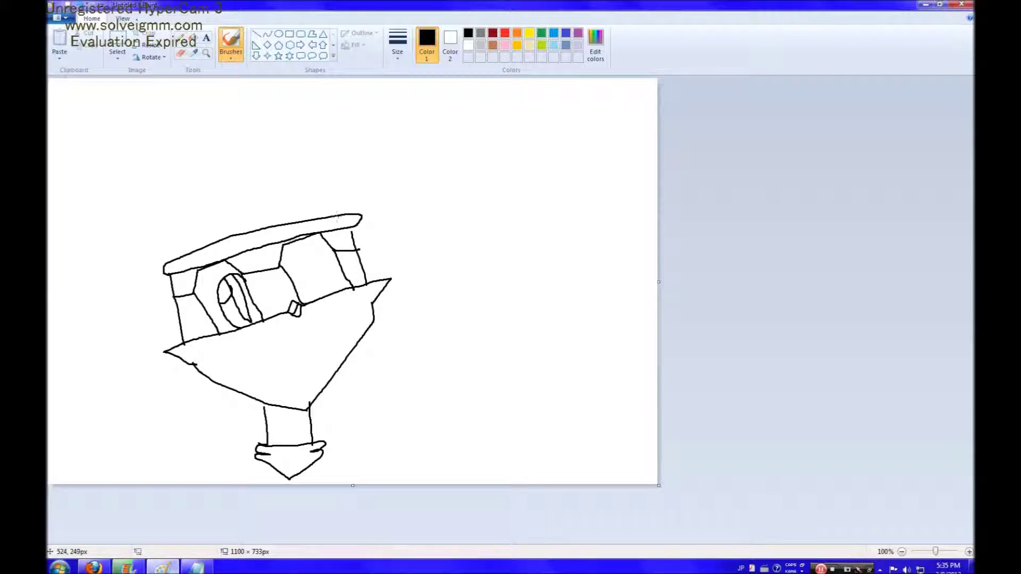
- Draw the cap's rounded crown above the brim and a small open mouth with a fang on the lower face
mouse_move(336, 213)
left_mouse_down()
mouse_move(228, 214)
mouse_move(199, 223)
mouse_move(163, 262)
left_mouse_up()
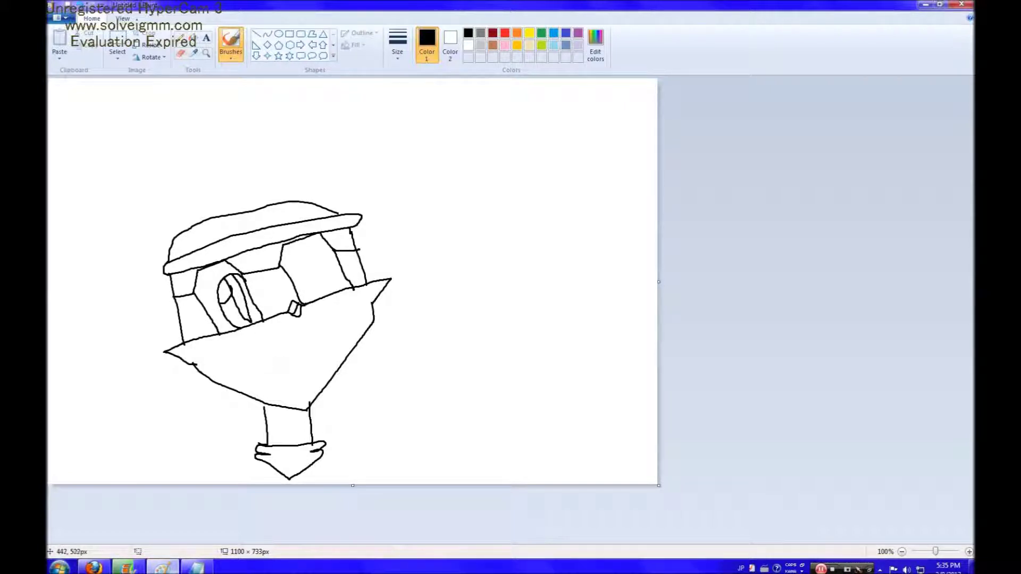
mouse_move(287, 362)
left_mouse_down()
mouse_move(249, 362)
mouse_move(269, 387)
mouse_move(288, 362)
mouse_move(277, 370)
left_mouse_up()
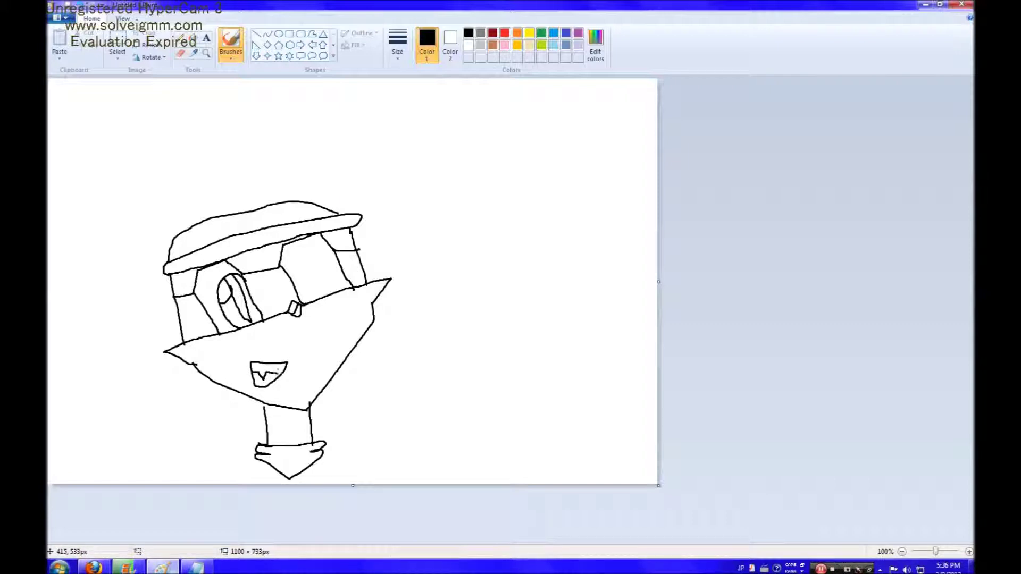
- Fill the lower face around the mouth with light gray
left_click(481, 45)
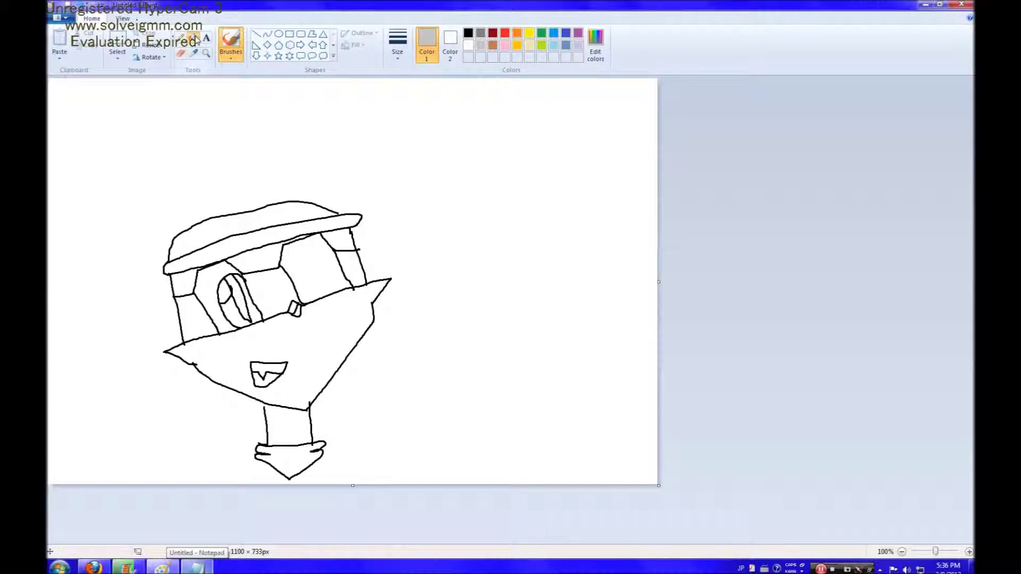
left_click(193, 38)
left_click(309, 345)
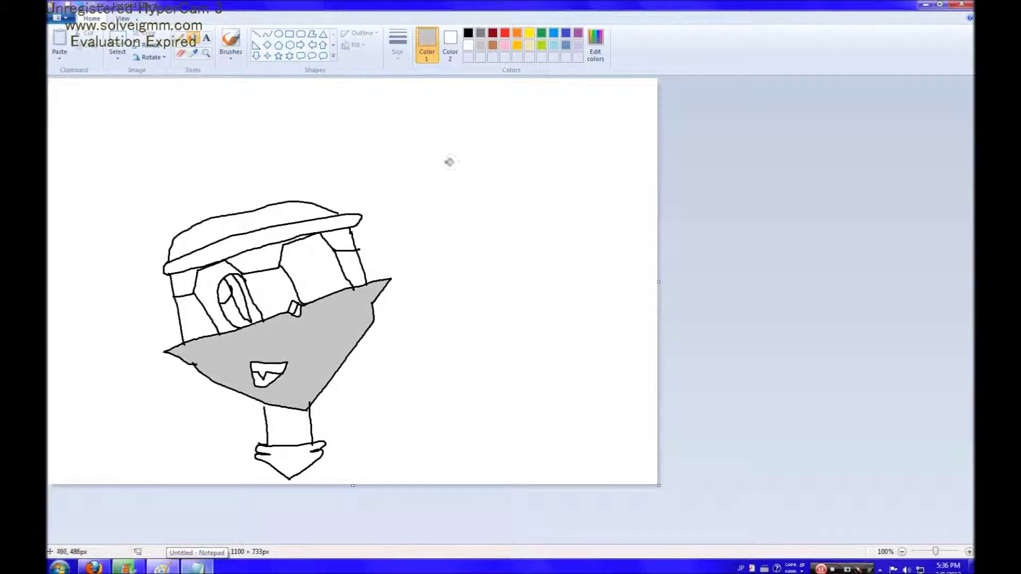
- Try to fill the neck with dark gray
left_click(481, 33)
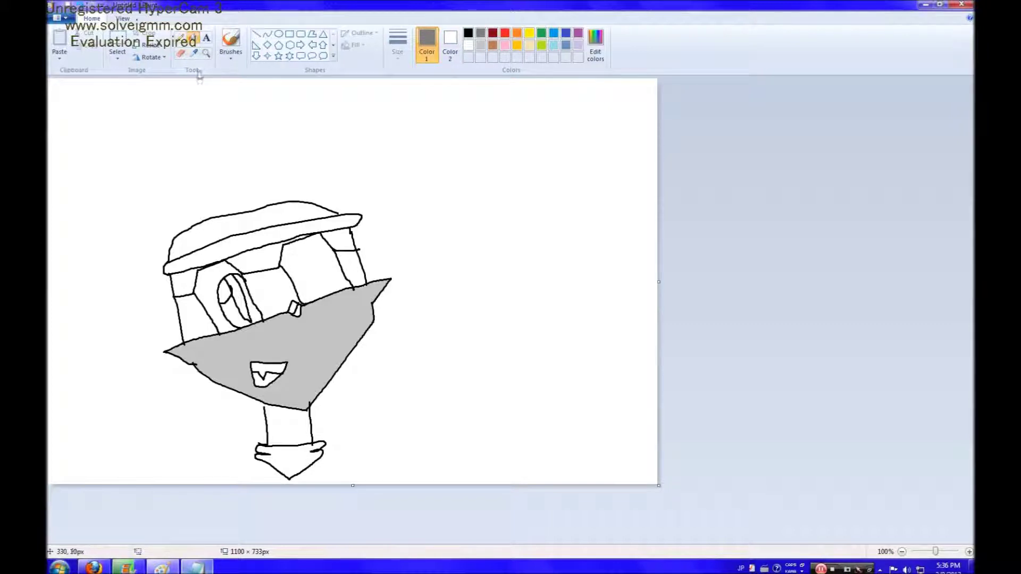
left_click(290, 431)
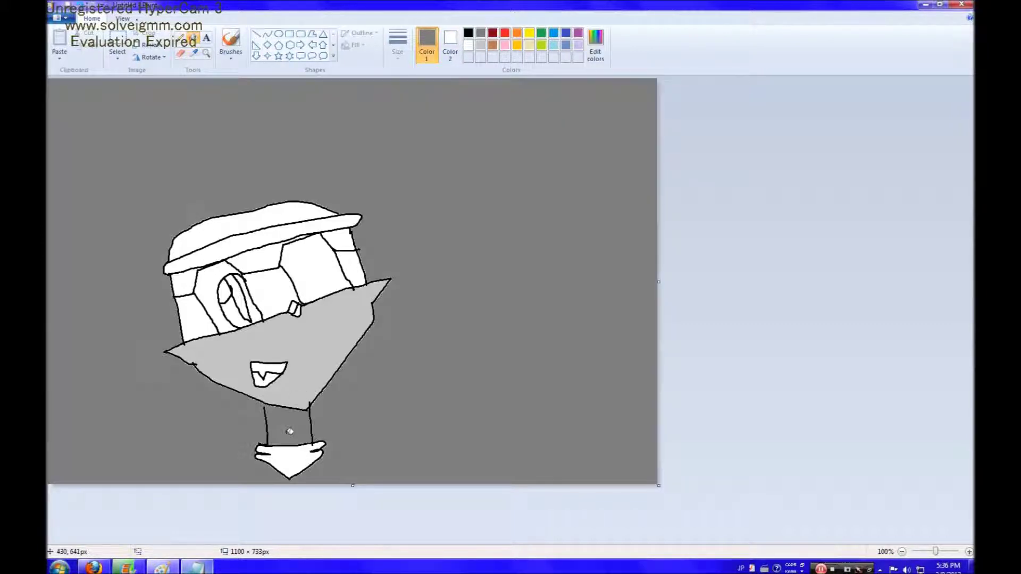
key("ctrl+z")
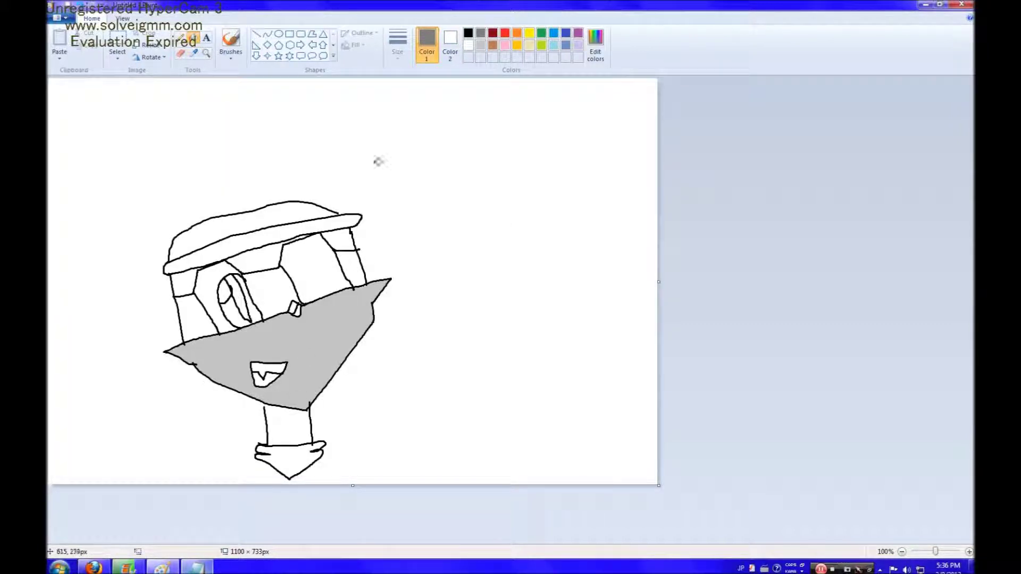
- Close the gap between the neck outline and the chin with a black brush stroke, and fill the neck with dark gray
left_click(230, 42)
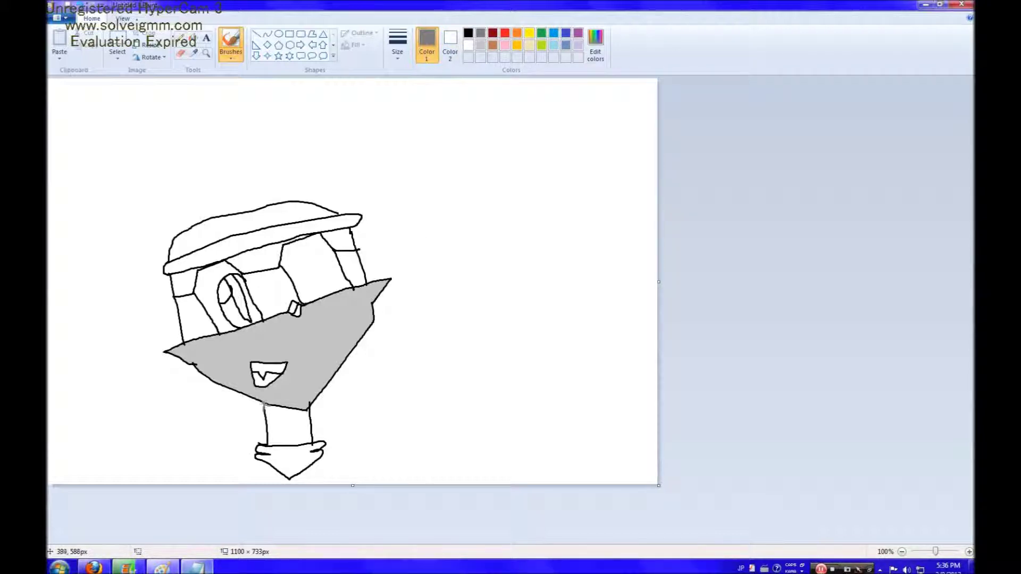
left_click(468, 33)
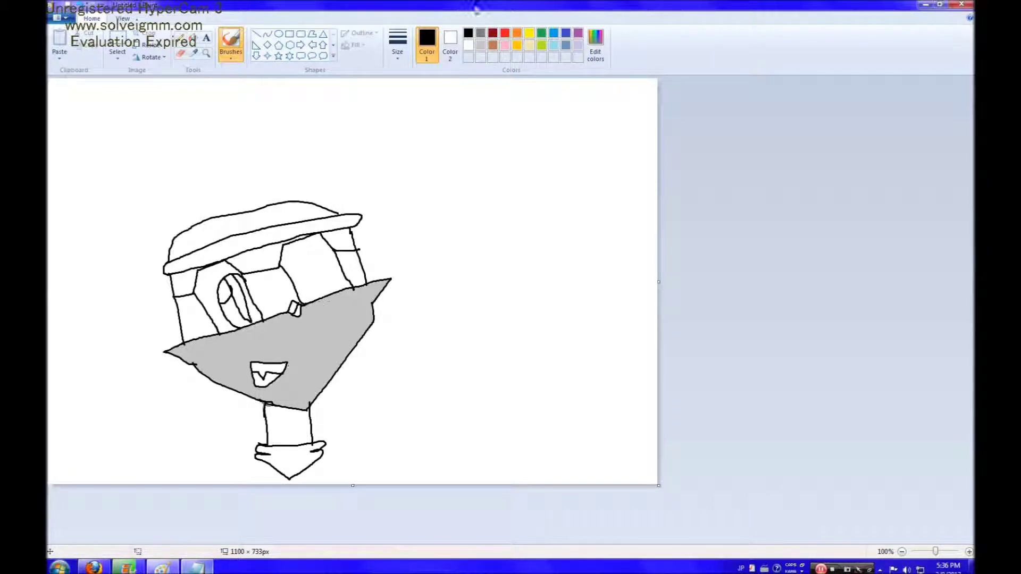
left_click(480, 33)
left_click(193, 38)
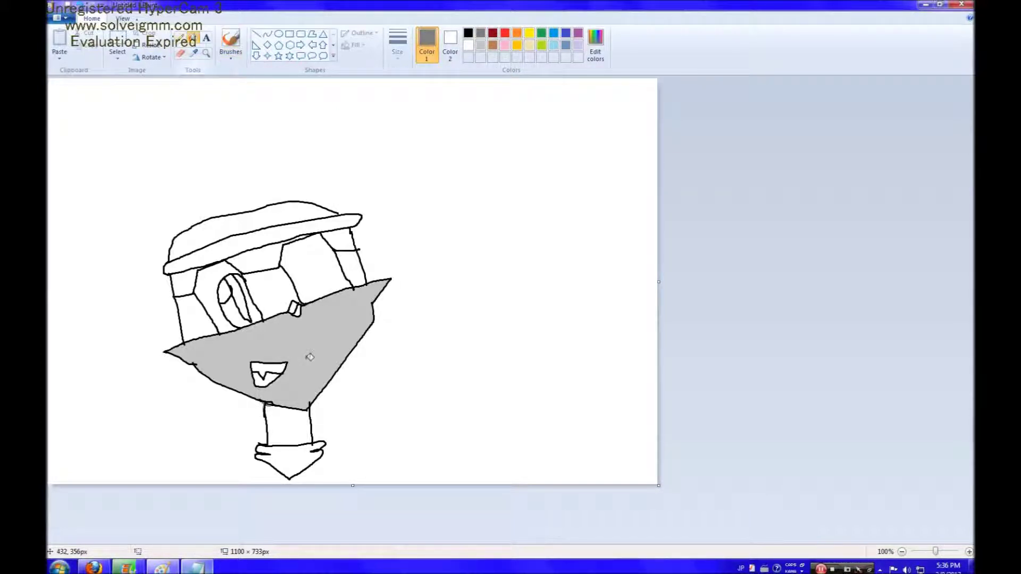
left_click(285, 421)
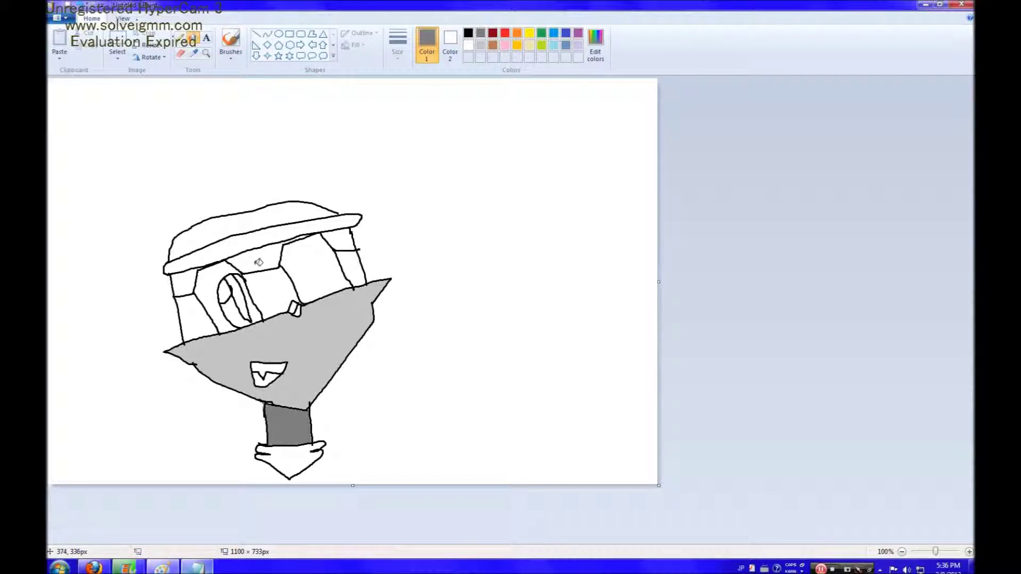
- Fill the three forehead areas directly below the cap's brim with dark gray
left_click(259, 262)
left_click(197, 279)
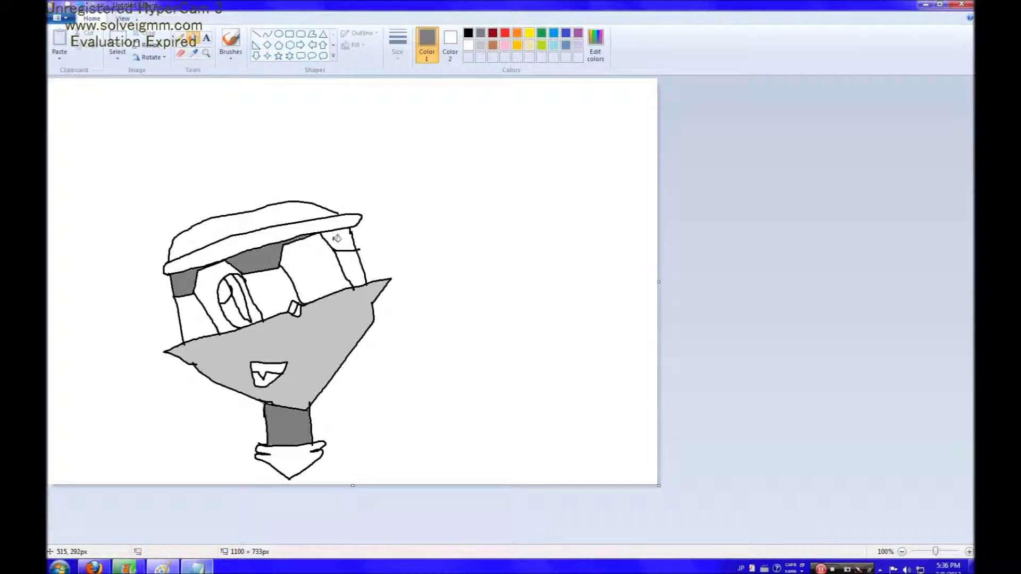
left_click(337, 239)
- Fill the mask areas around the eyes, the second eye's area and the open eye's pupil with black
left_click(468, 33)
left_click(194, 321)
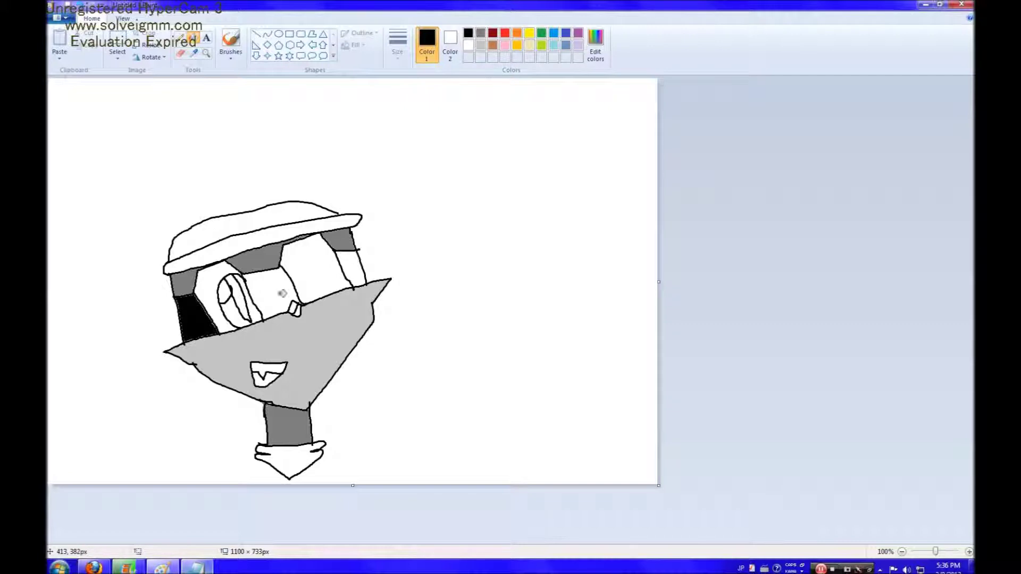
left_click(282, 290)
left_click(352, 266)
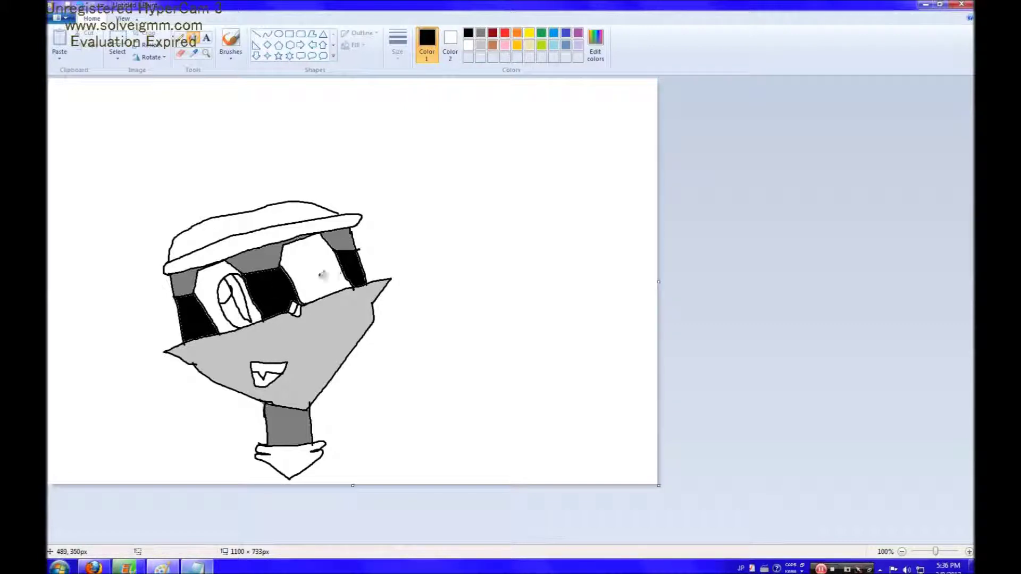
left_click(322, 276)
left_click(243, 301)
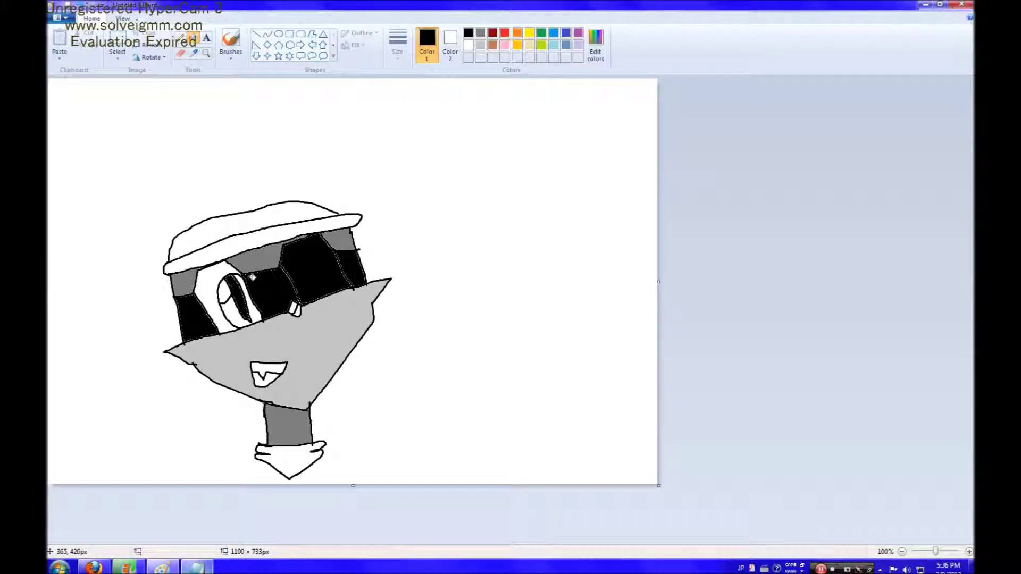
- Fill the cap's brim and the collar with yellow, and the cap's crown with turquoise blue
left_click(529, 33)
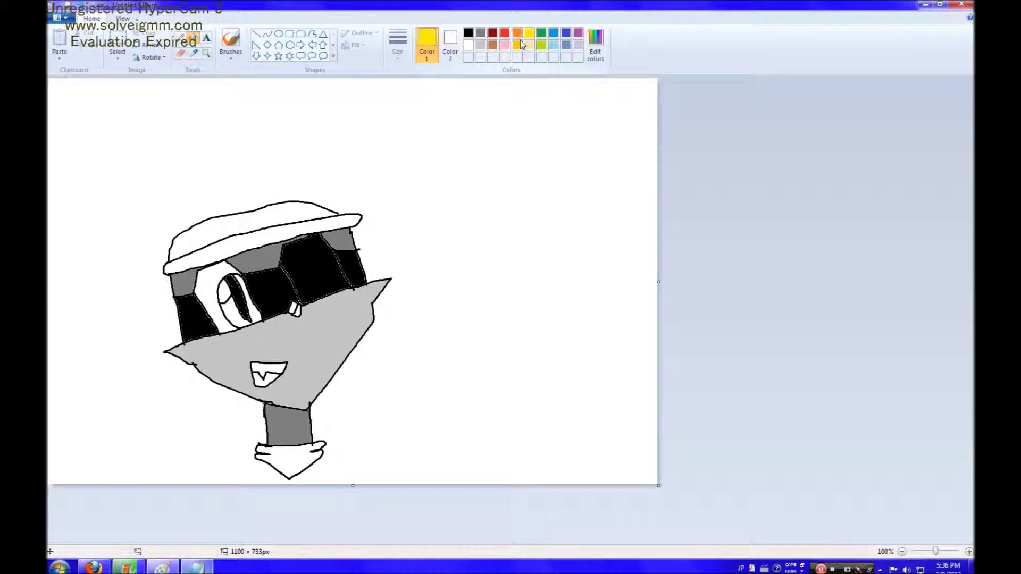
left_click(237, 243)
left_click(302, 456)
left_click(553, 33)
left_click(231, 223)
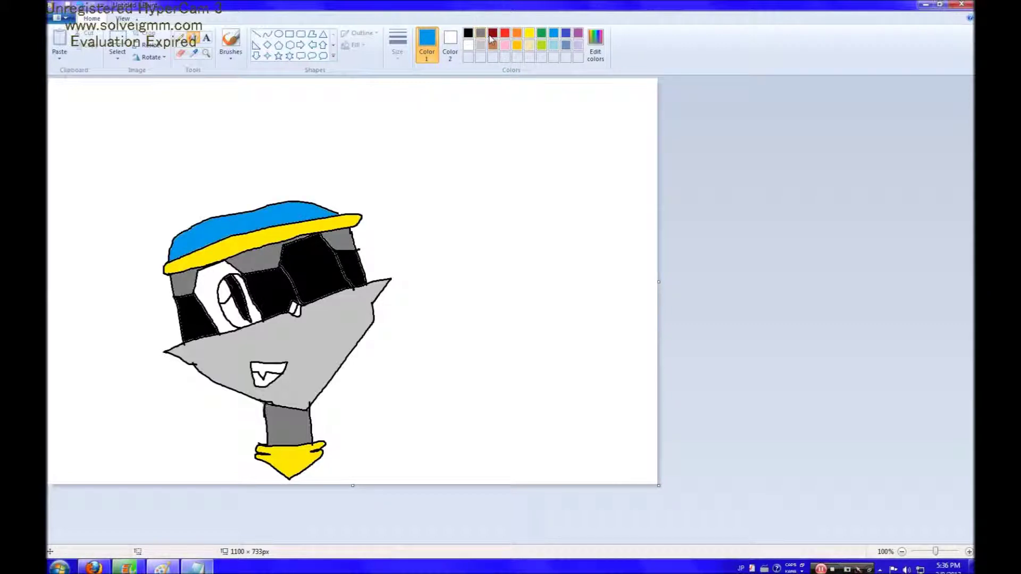
- Add a darker shade of gold to the custom colors and fill the open eye's iris on both sides of the pupil with it
left_click(518, 47)
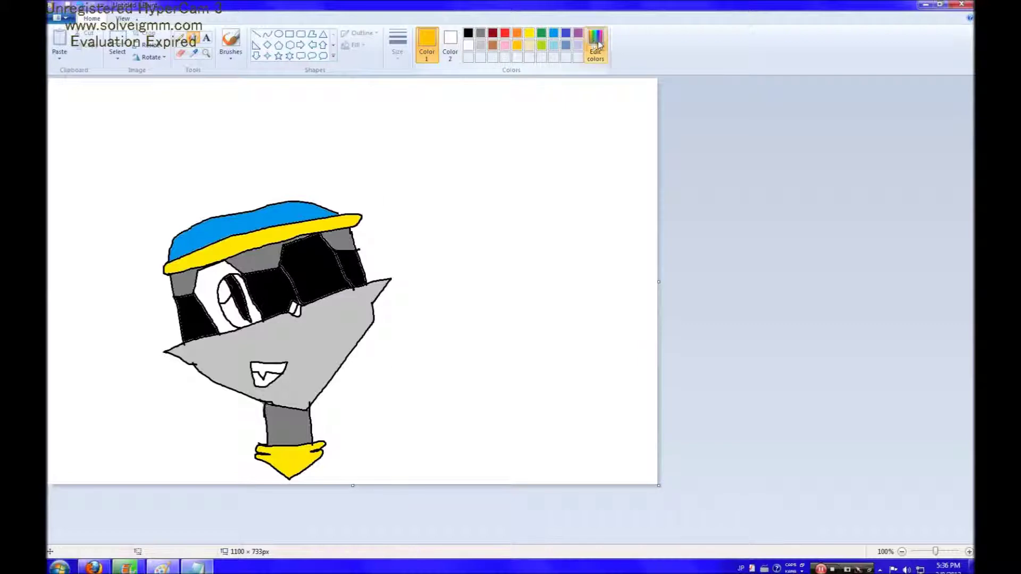
left_click(595, 43)
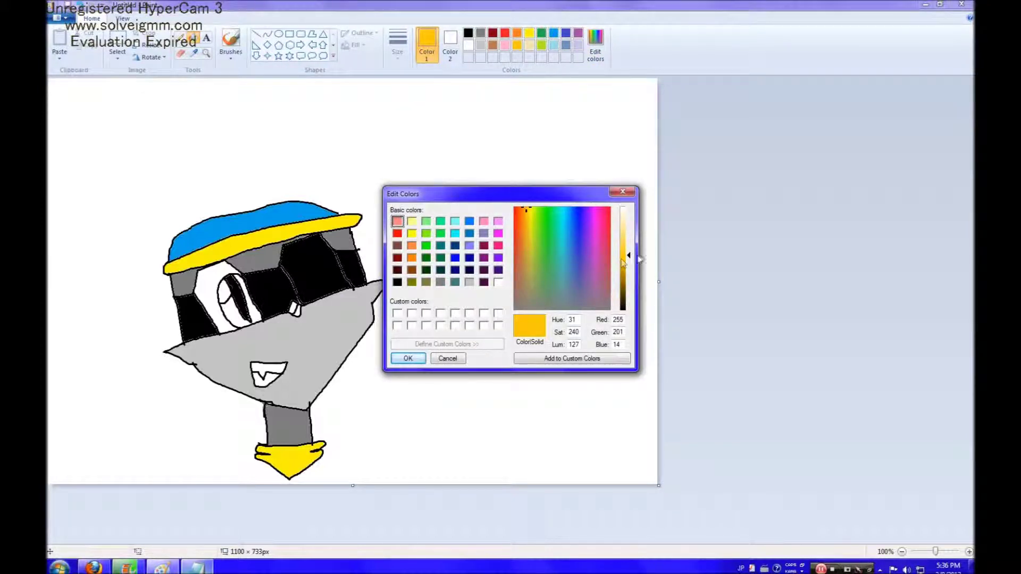
left_click_drag(632, 258, 630, 276)
left_click(556, 359)
left_click(408, 359)
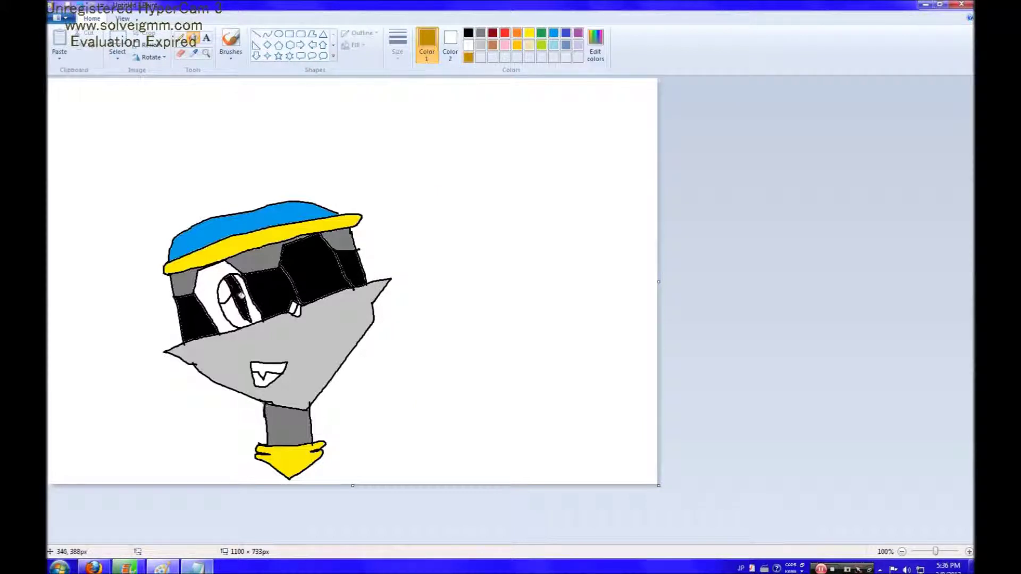
left_click(234, 312)
left_click(258, 311)
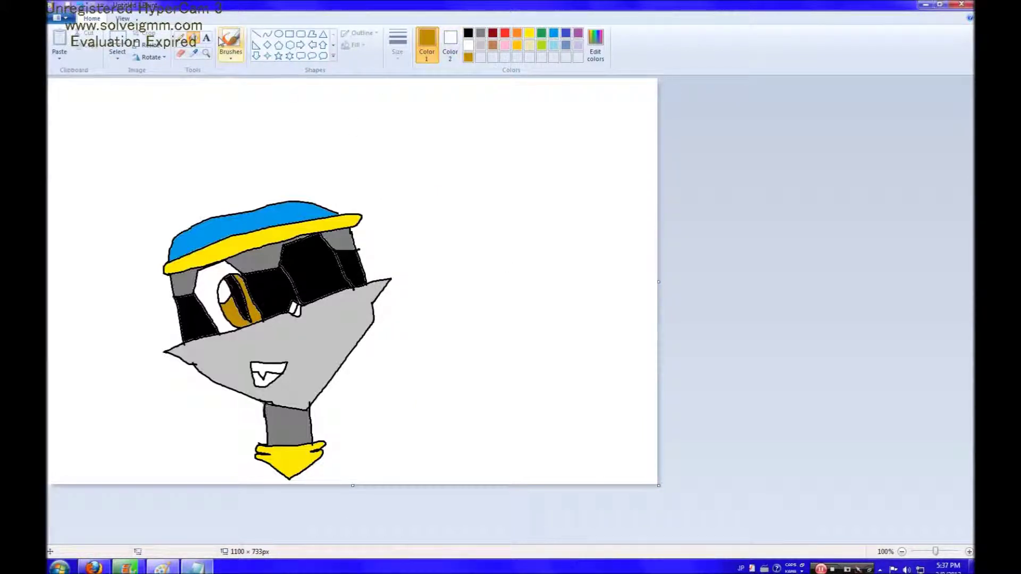
- Erase a thin curved line along the lower edge of the blacked-out second eye to form a white winking eyelid
left_click(181, 54)
left_click(397, 44)
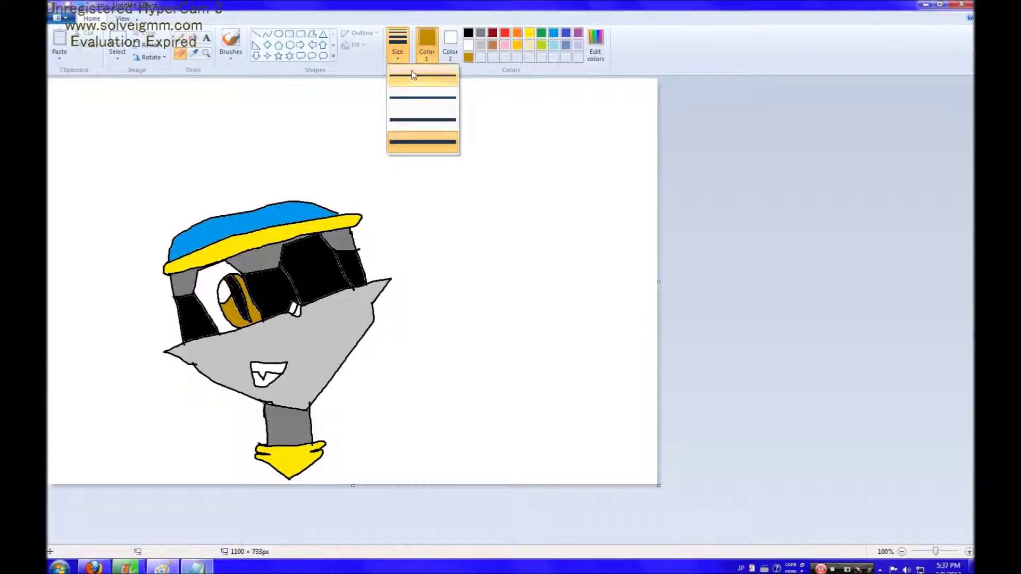
left_click(423, 142)
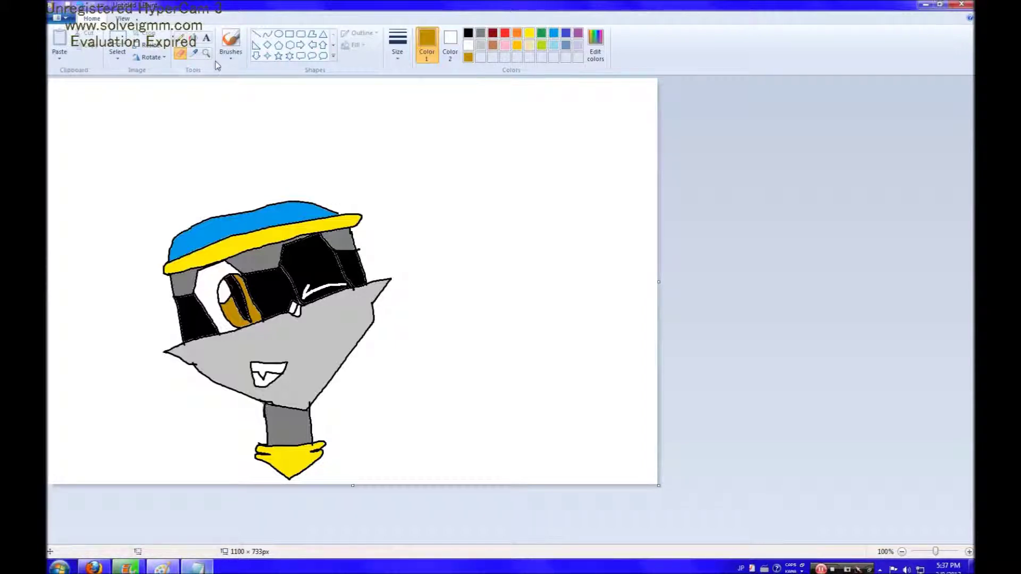
- Add the dark gold caption "SLY COOPER" above the head, with a "BY" line giving the artist's username two lines below
left_click(206, 40)
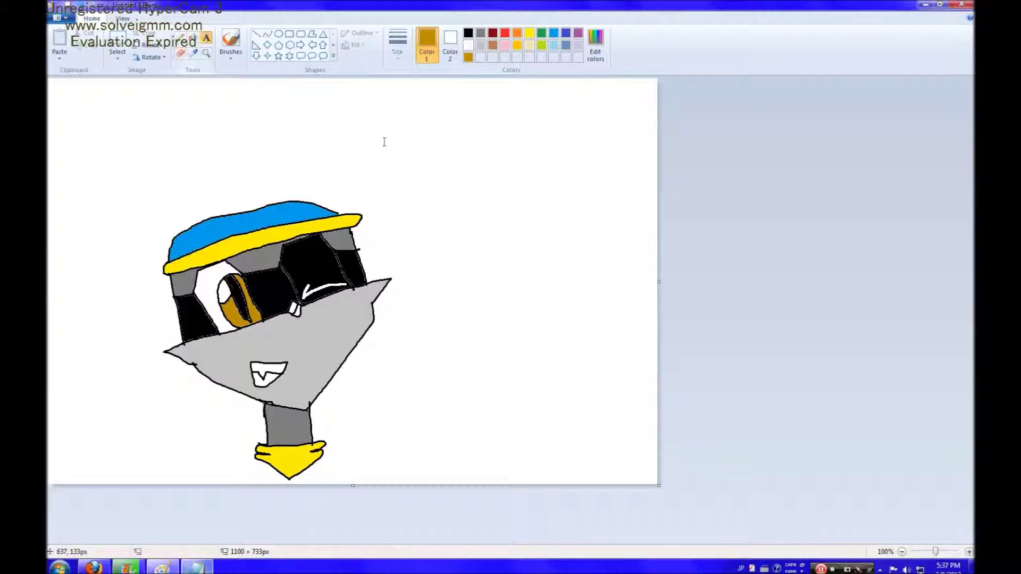
left_click(352, 129)
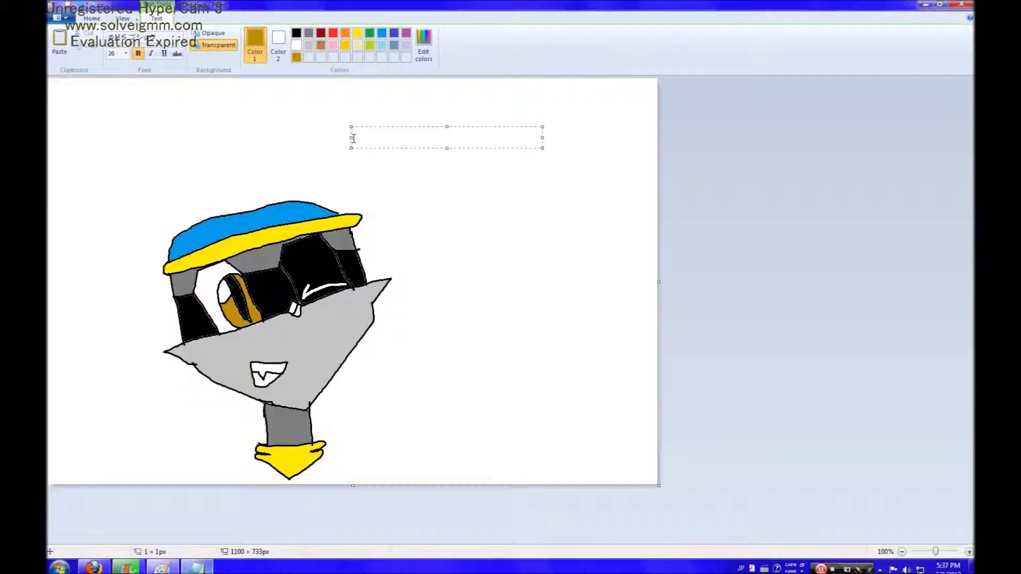
type("SLY COOPER")
key("Return")
key("Return")
type("BY ")
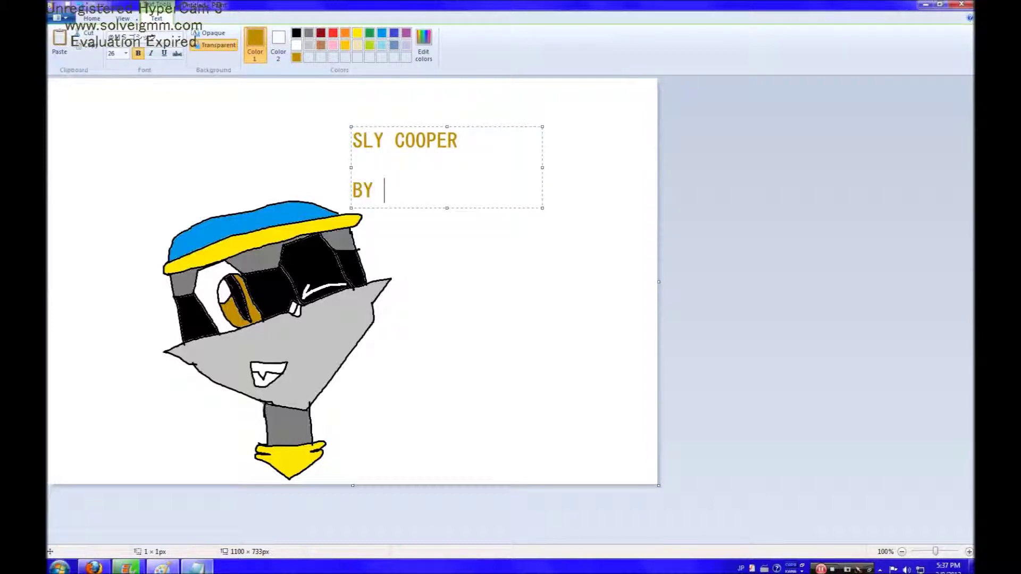
type("HETALIAFA")
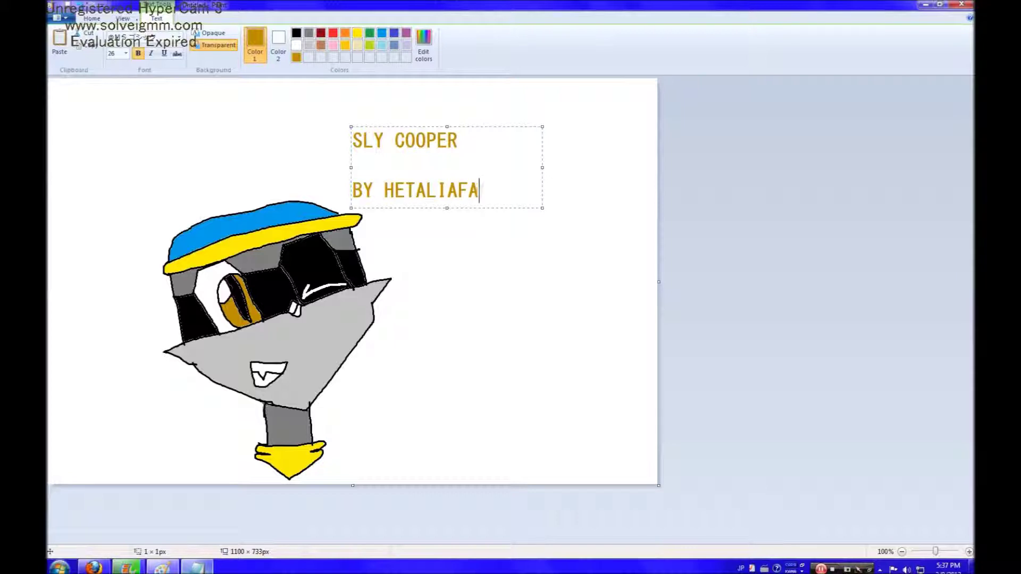
type("N1301")
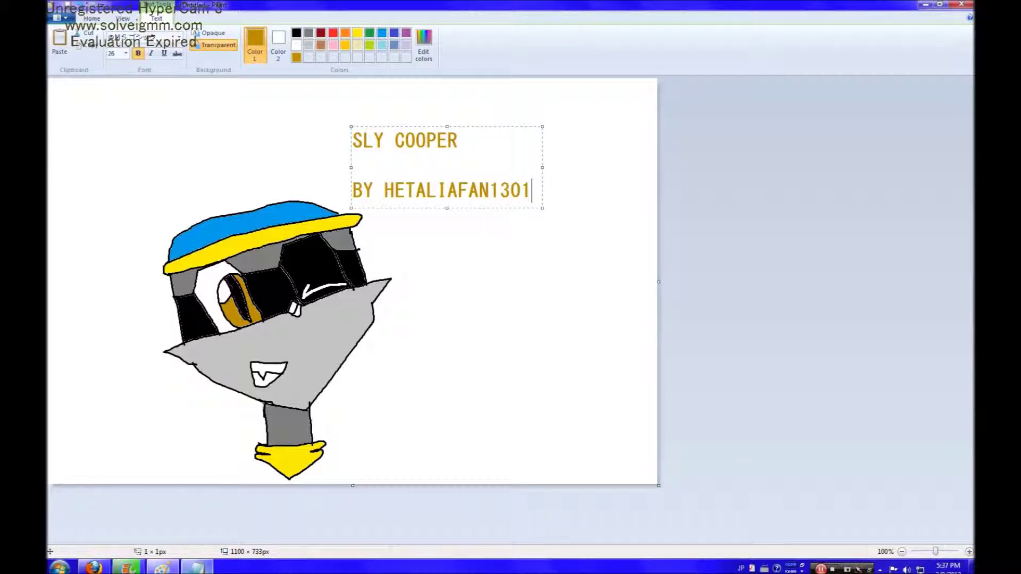
left_click(605, 282)
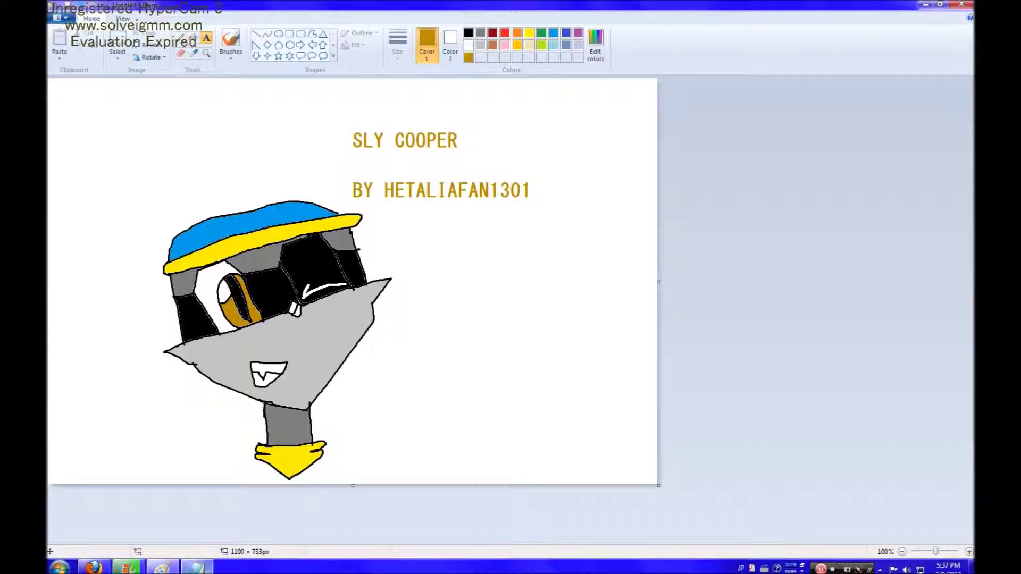
- Switch to Notepad and clear the whole written introduction
key("alt+Tab")
left_click_drag(426, 311, 140, 176)
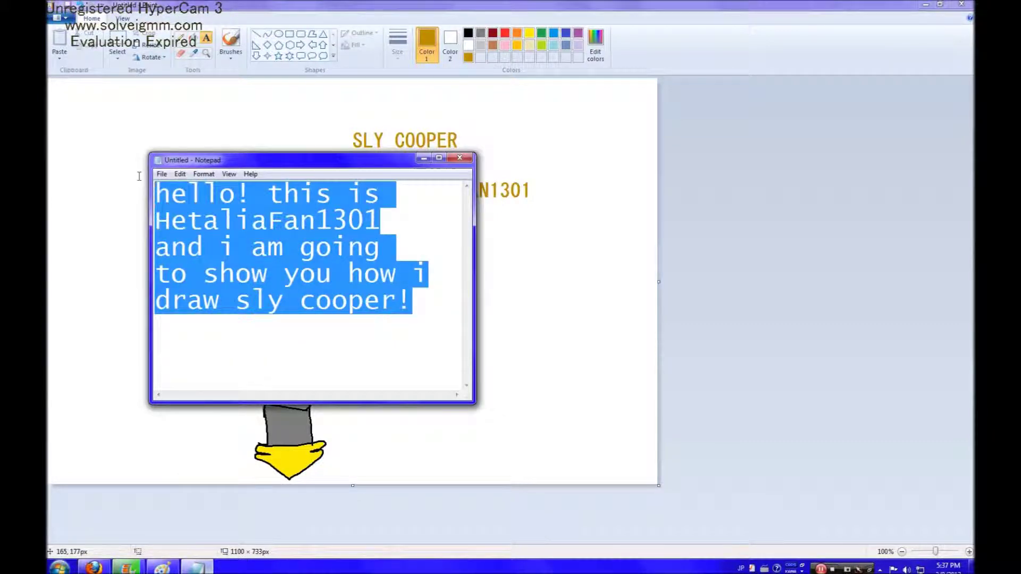
type("SO THAT IS")
key("BackSpace")
key("BackSpace")
key("BackSpace")
key("BackSpace")
key("BackSpace")
key("BackSpace")
key("BackSpace")
key("BackSpace")
key("BackSpace")
key("BackSpace")
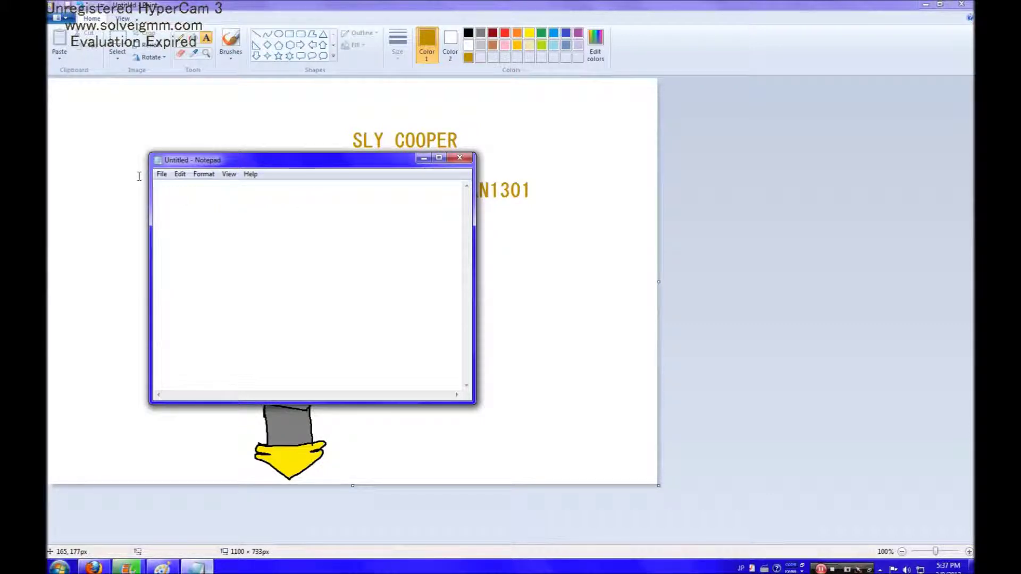
- Write the closing message "so that is how i draw sly cooper goodbye!" on three lines in the empty note
type("so taht")
key("BackSpace")
key("BackSpace")
key("BackSpace")
type("hsa")
key("BackSpace")
key("BackSpace")
type("at")
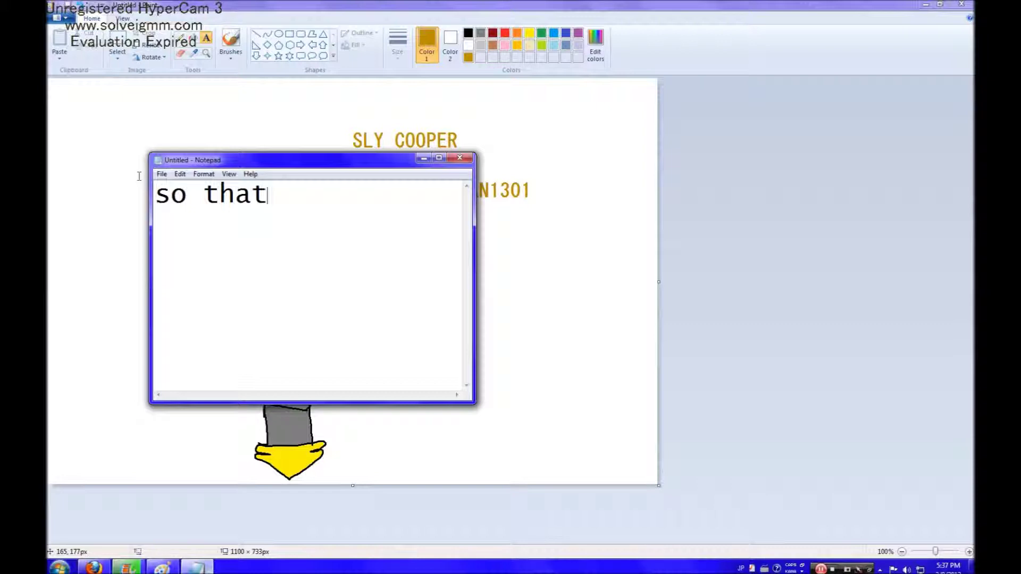
type(" is how i")
key("Return")
type("da")
key("BackSpace")
type("raw sly cooper")
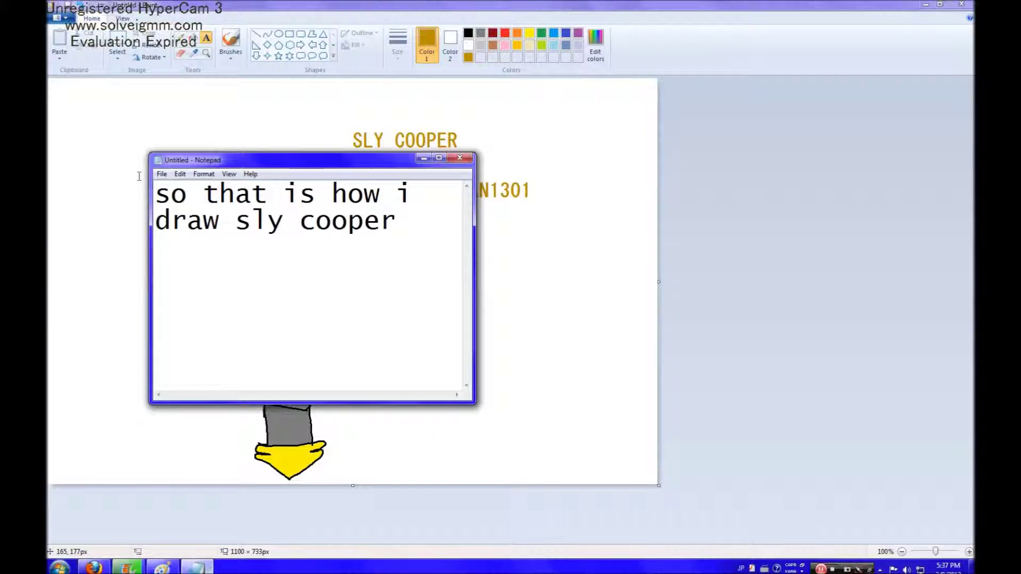
key("Return")
type("goo")
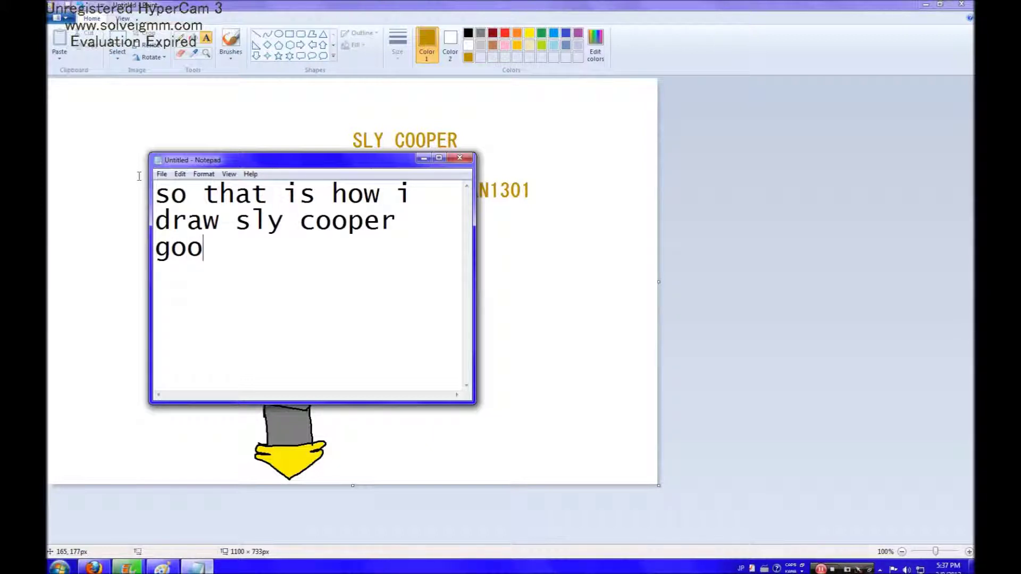
type("dbye!")
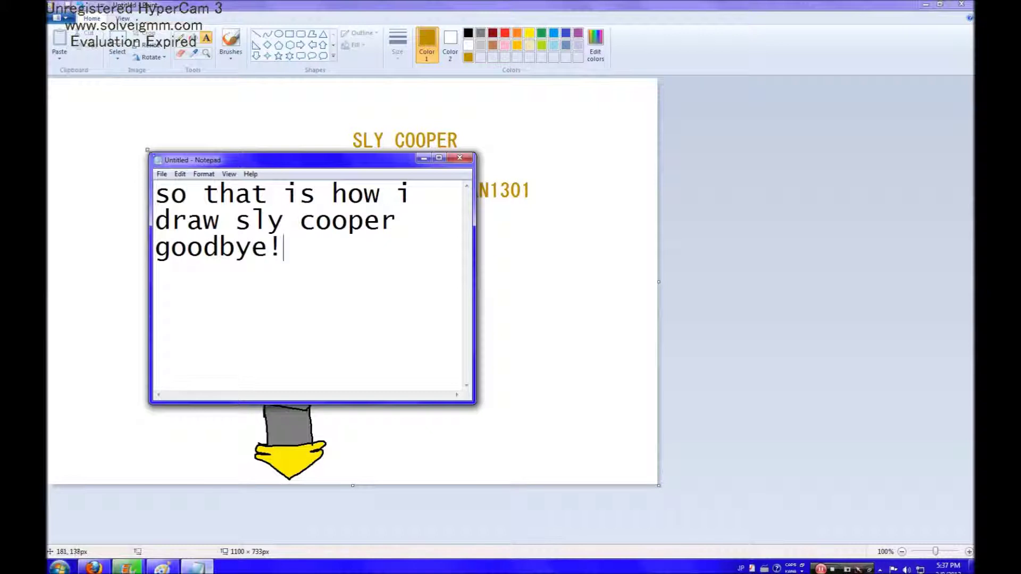
- Close Notepad and Paint without saving the note or the drawing
left_click(463, 157)
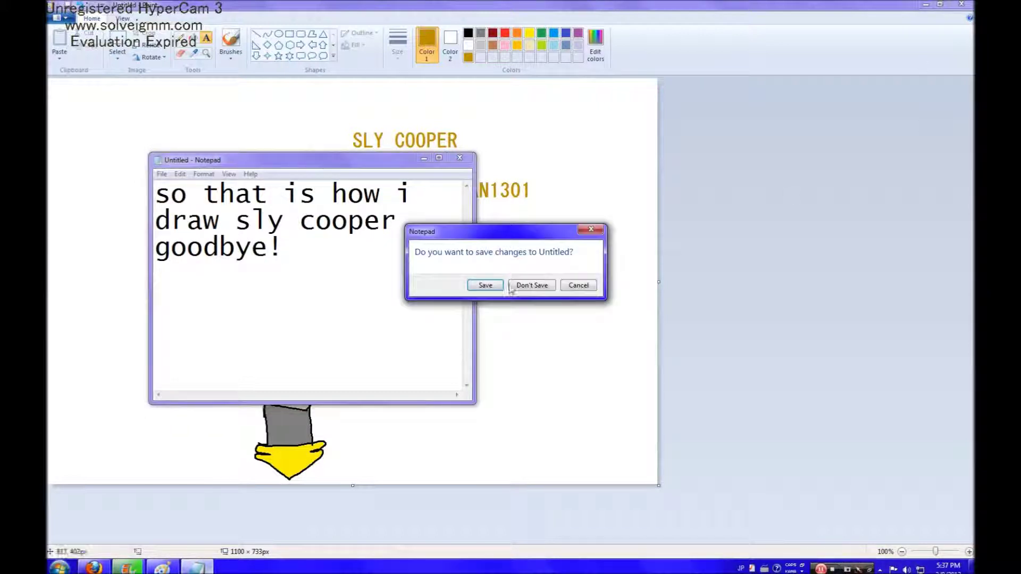
left_click(530, 285)
left_click(961, 4)
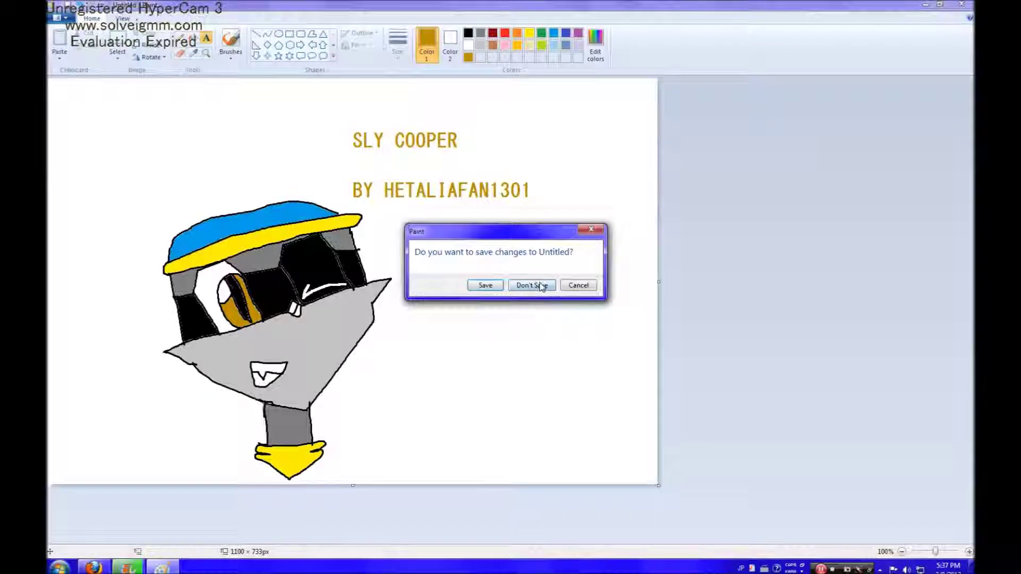
left_click(538, 287)
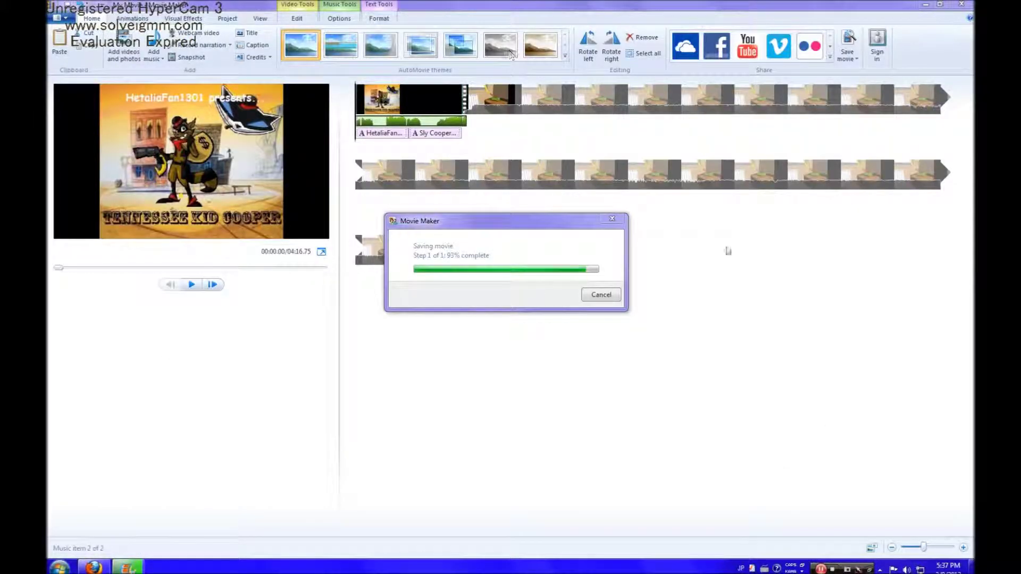